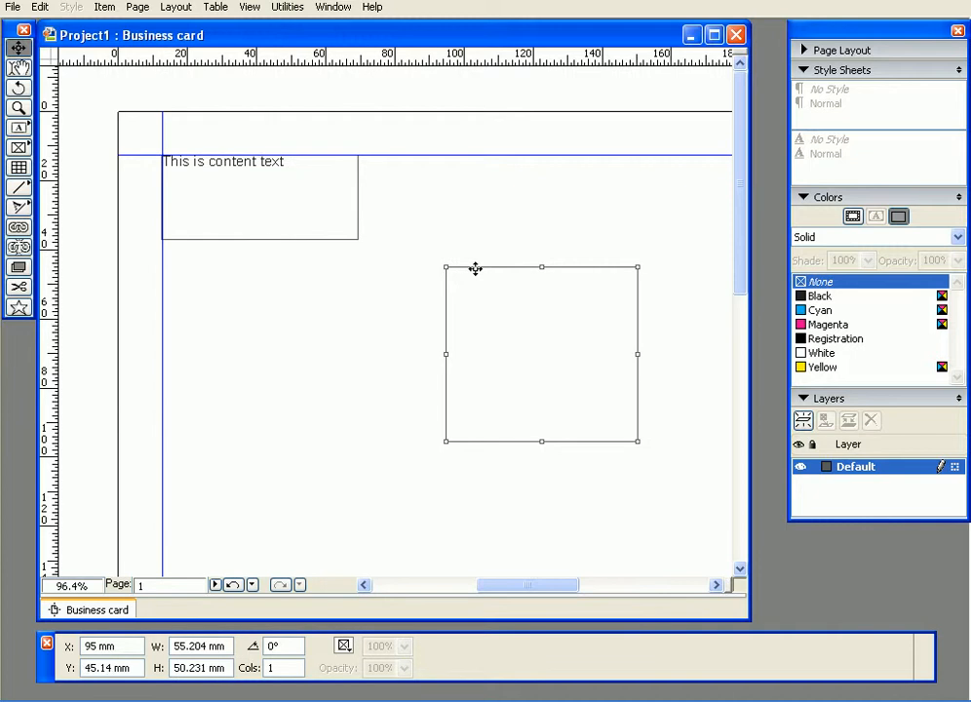
right_click(412, 224)
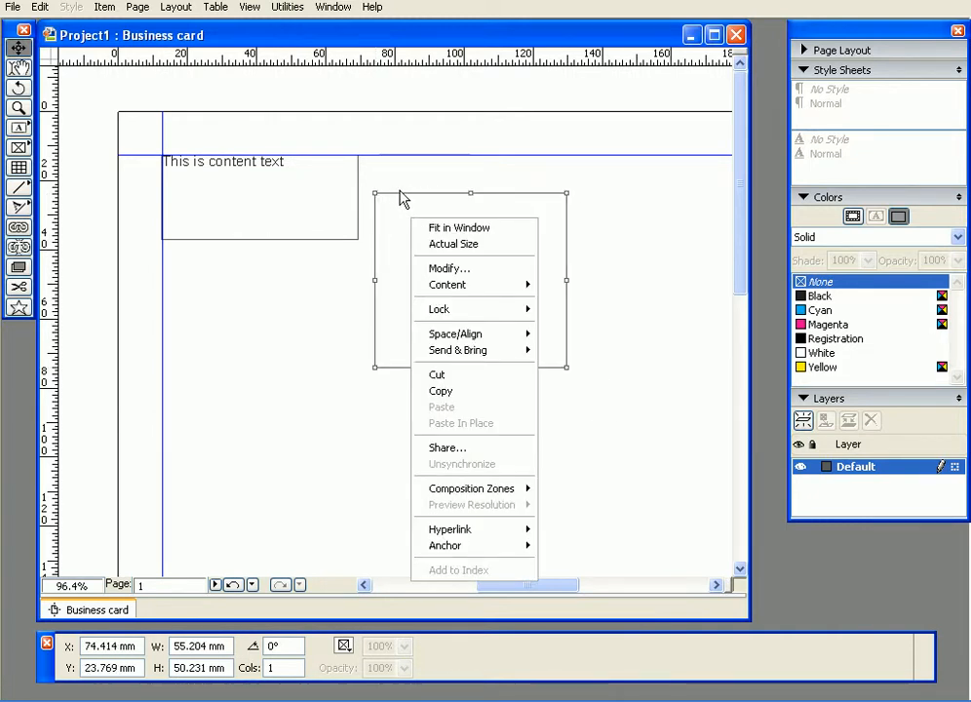
click(402, 202)
click(399, 197)
click(12, 8)
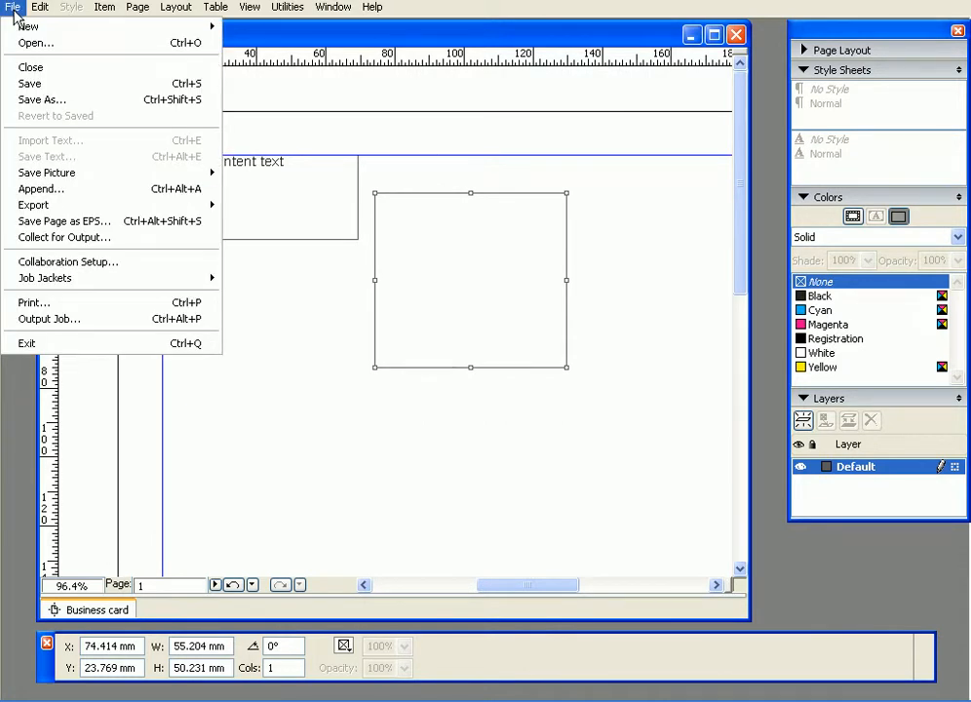
mouse_move(39, 9)
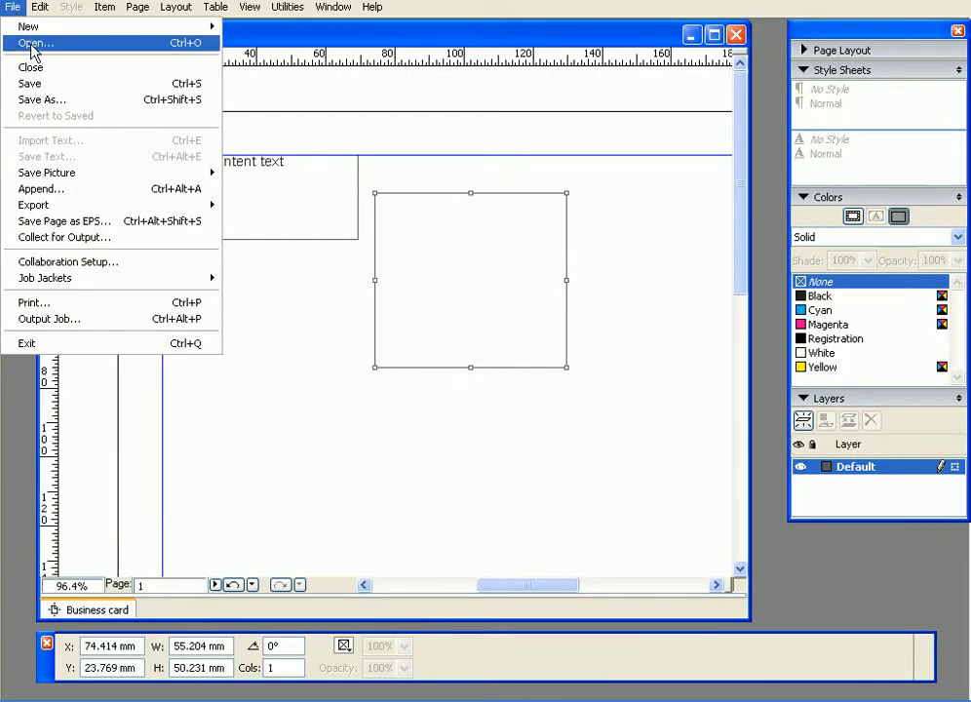
click(16, 43)
click(469, 477)
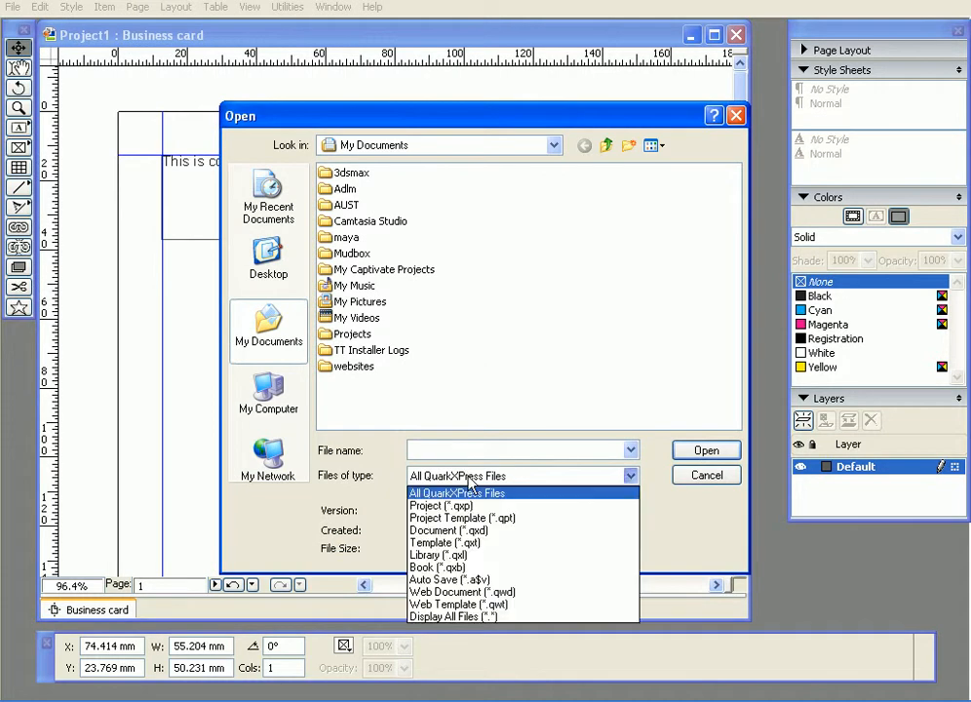
click(536, 495)
click(680, 482)
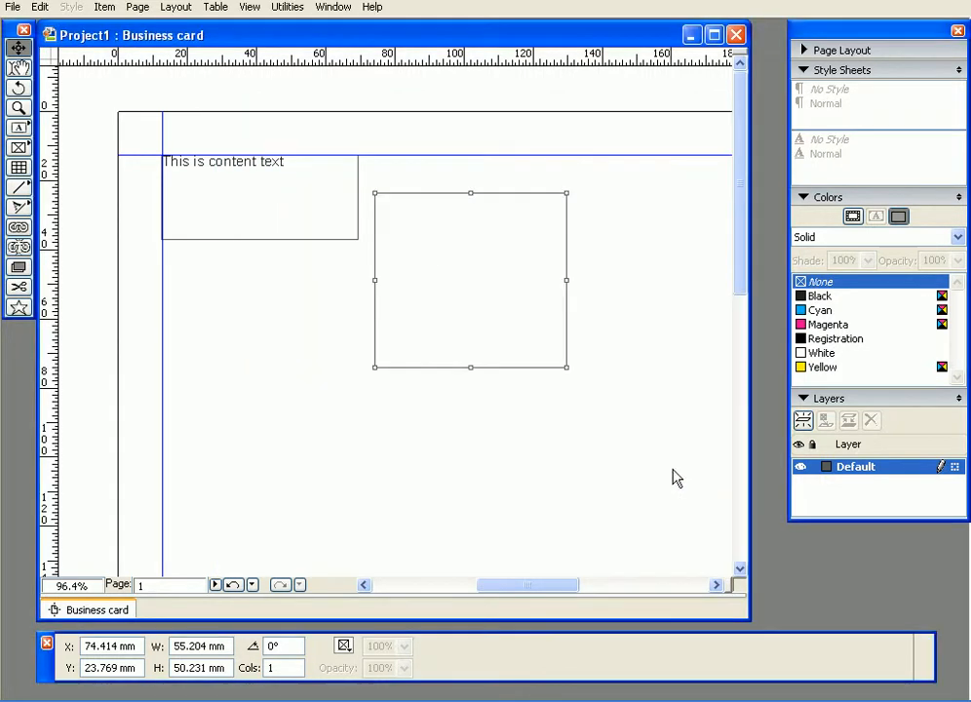
- Try to import the text of 3DSMAX_book_CK.doc into the empty text box
click(19, 66)
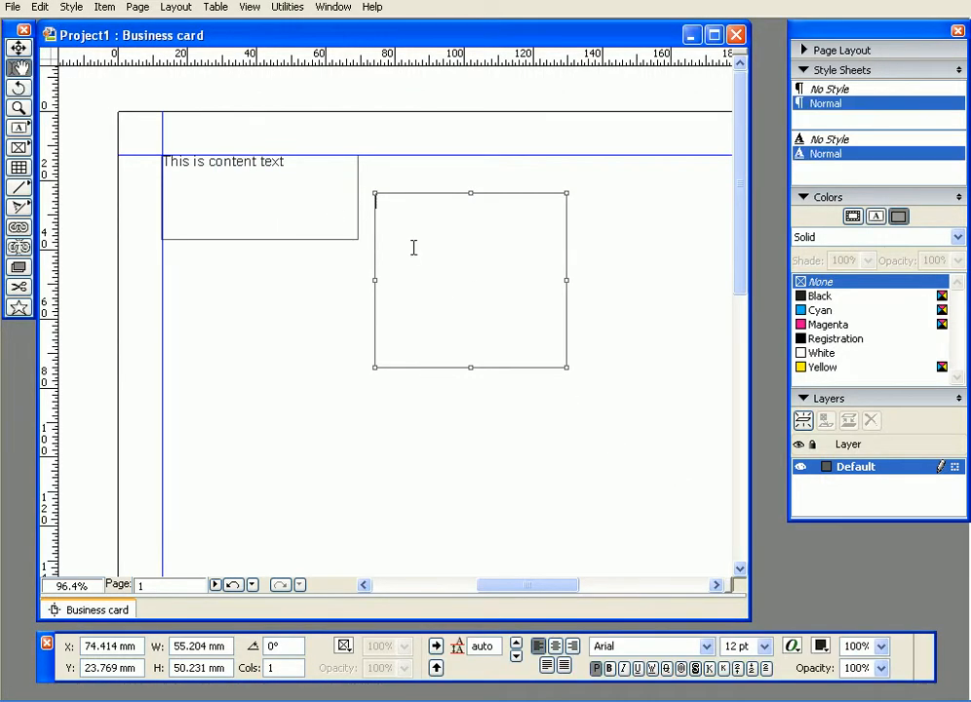
click(13, 9)
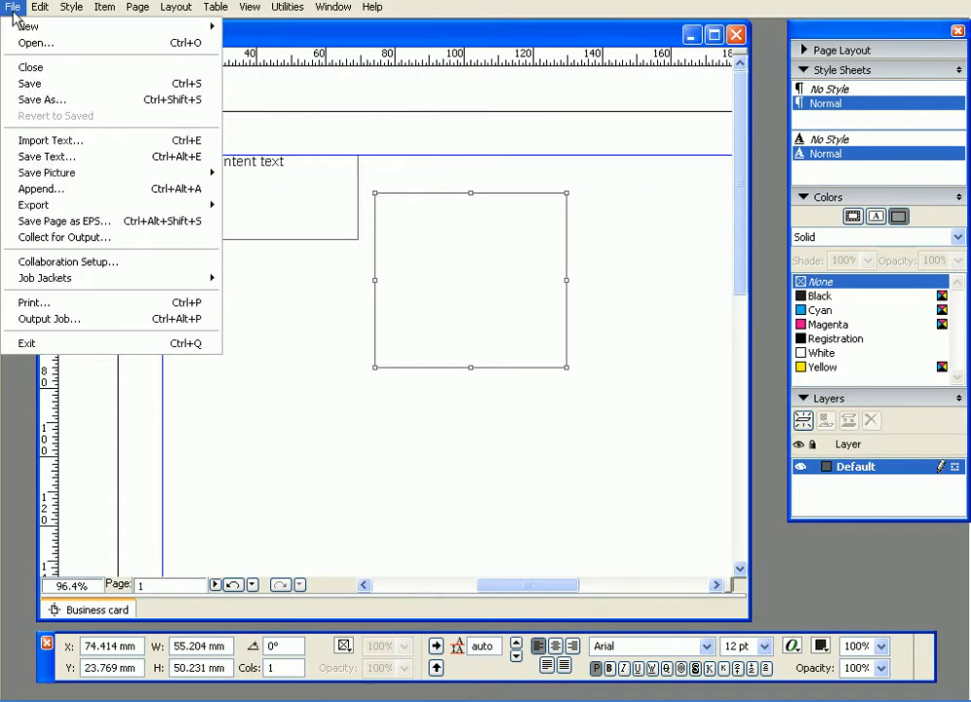
click(43, 144)
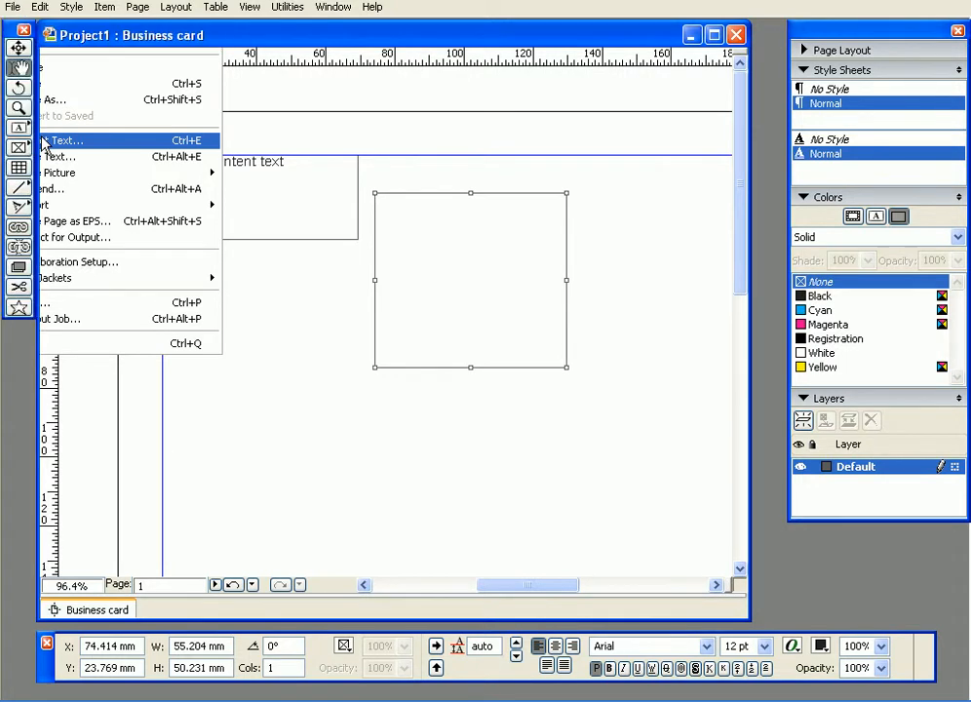
click(470, 463)
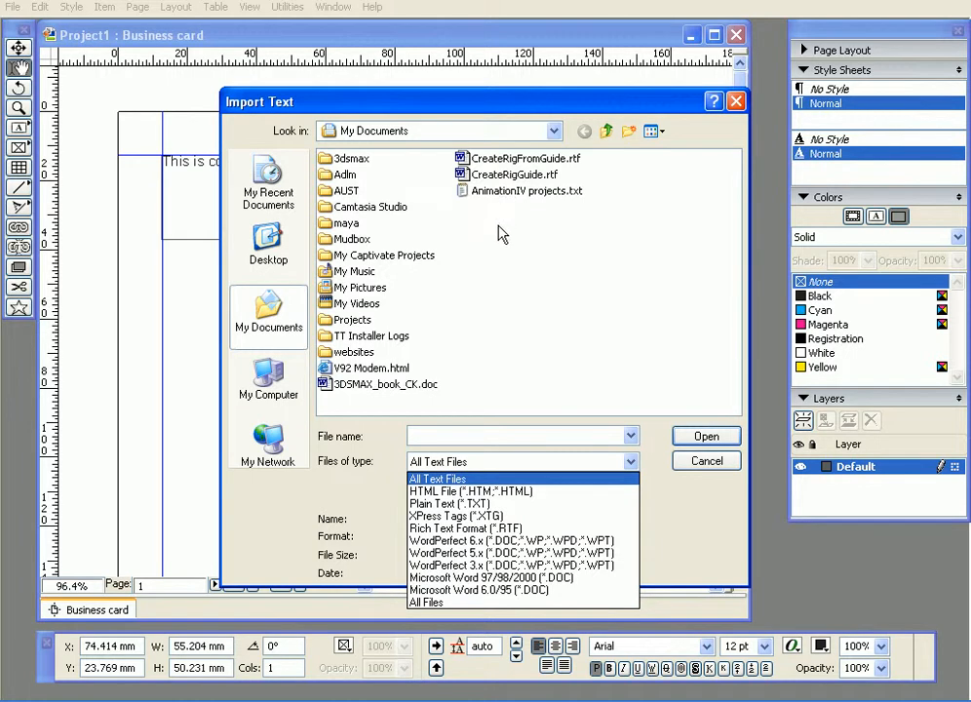
click(379, 388)
double_click(377, 385)
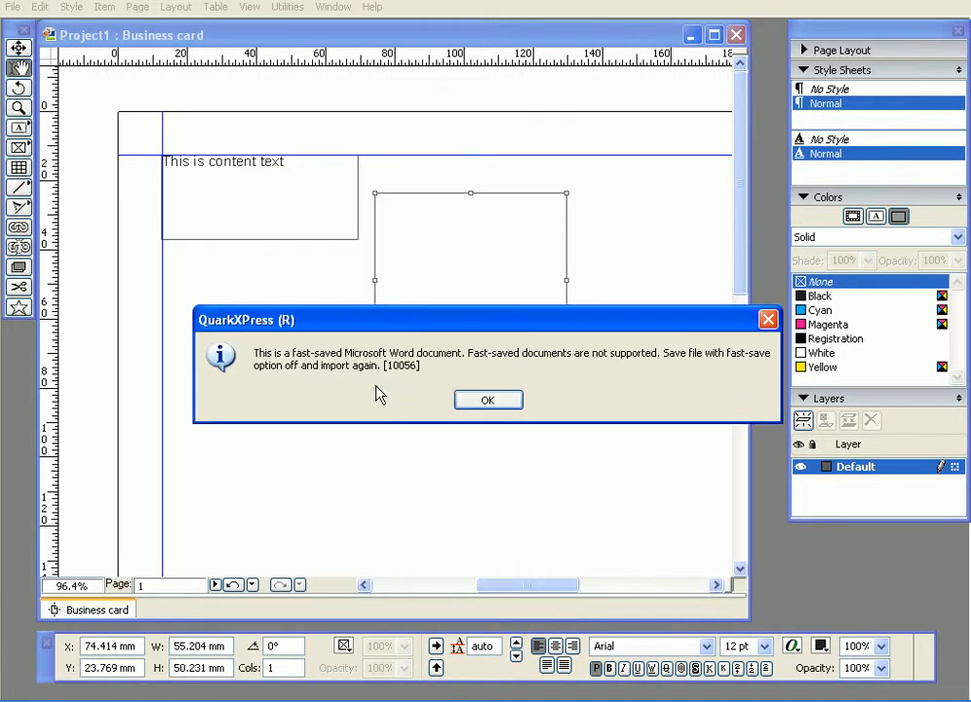
click(487, 401)
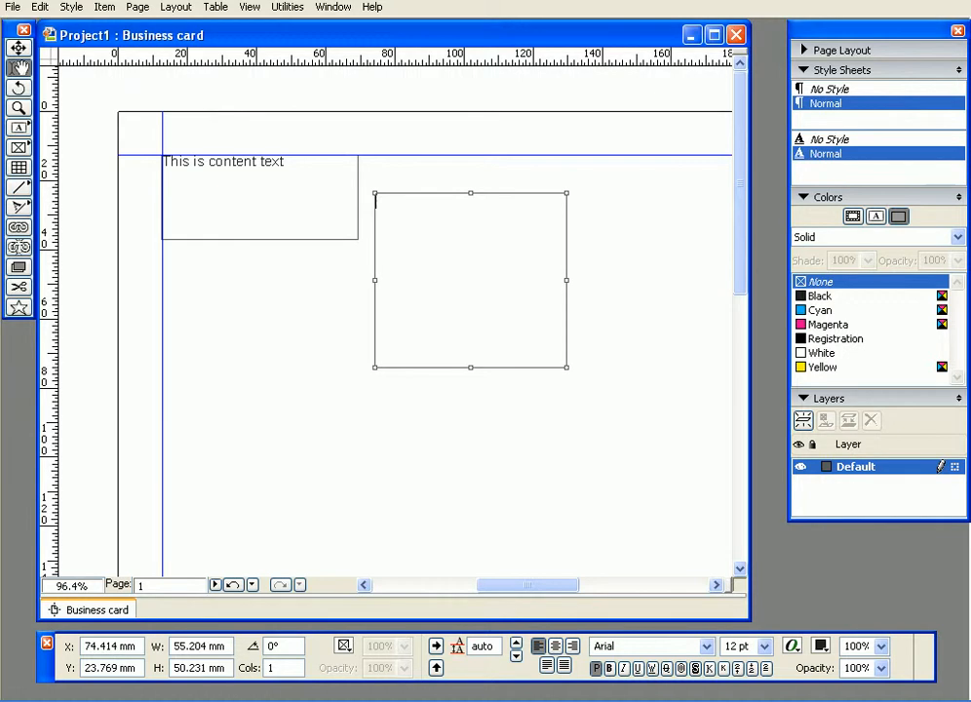
- Import the text file AnimationIV projects.txt into the empty text box
click(13, 7)
click(76, 154)
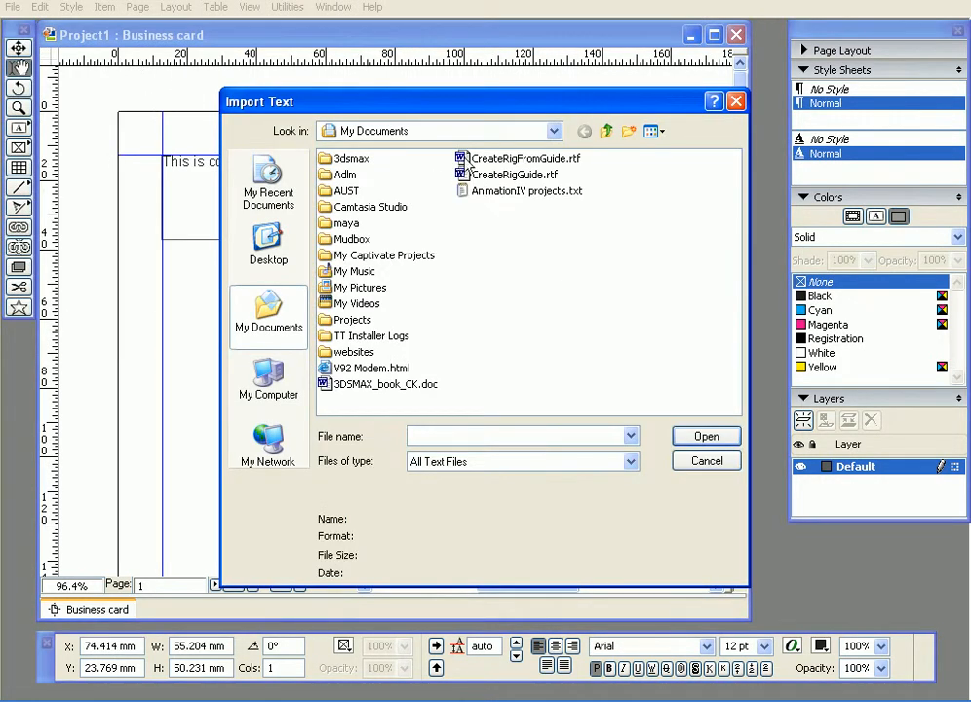
double_click(501, 193)
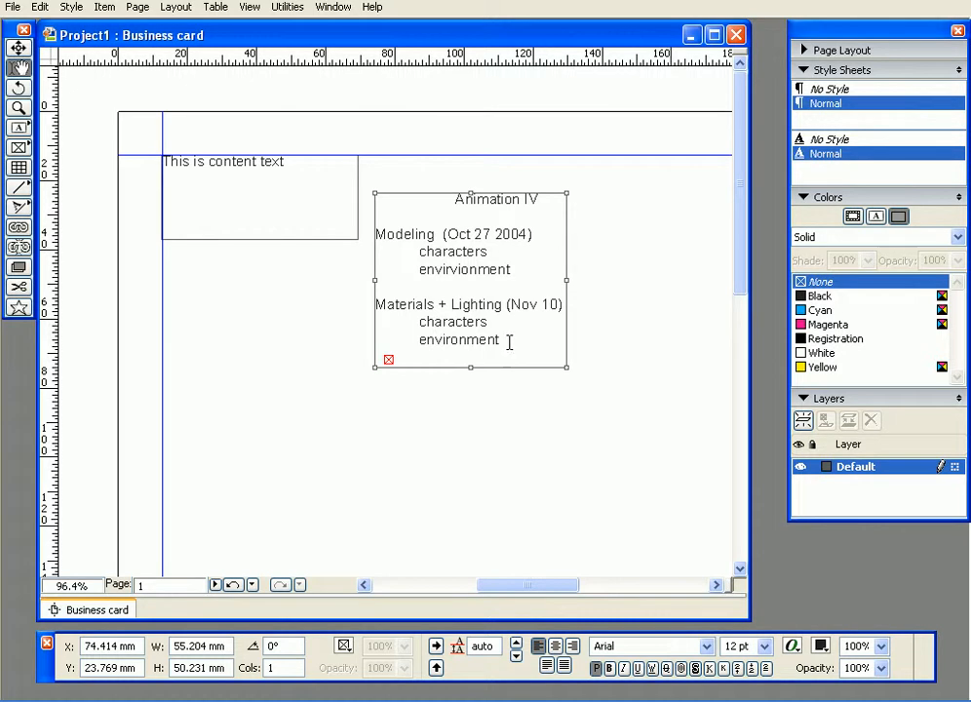
- Enlarge the imported text's box to about 85.4 × 101.3 mm and move it up to Y 18 mm
drag(575, 369, 664, 553)
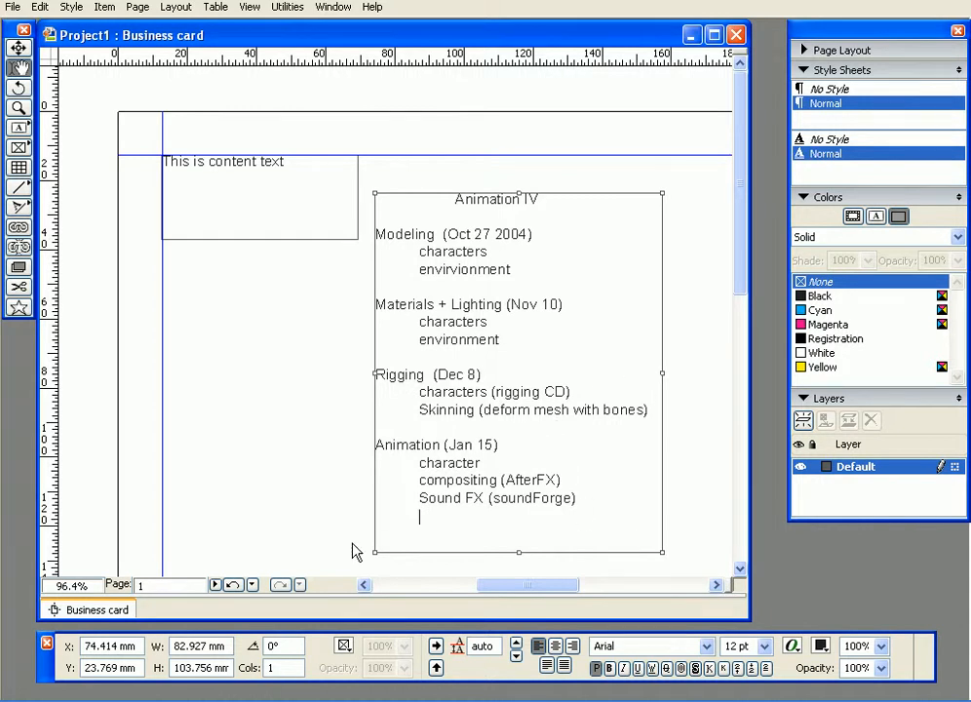
click(19, 47)
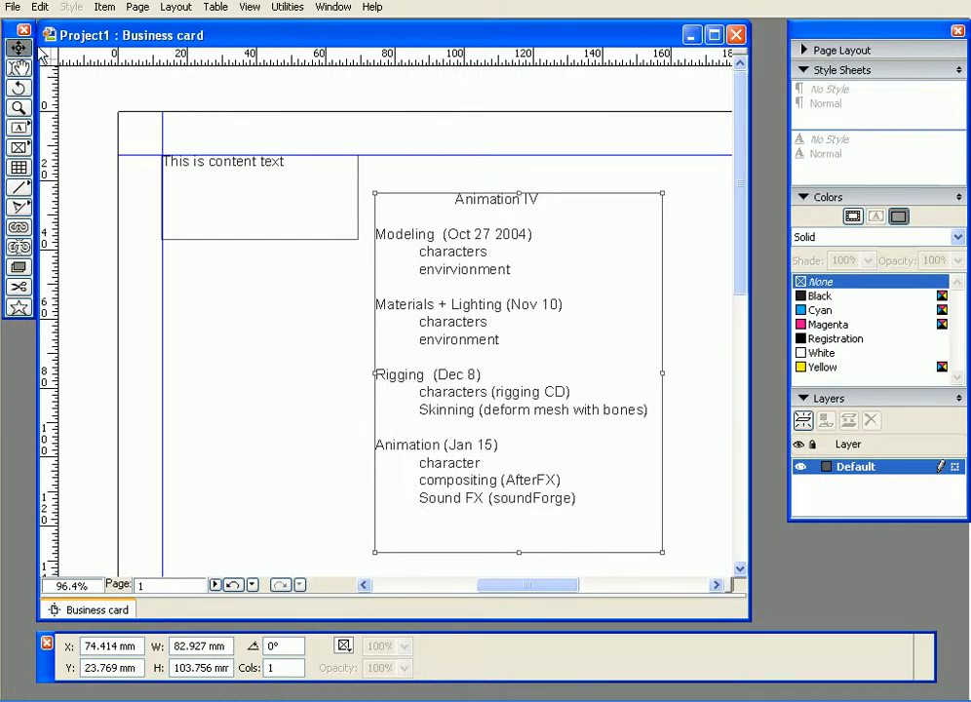
drag(440, 195, 439, 176)
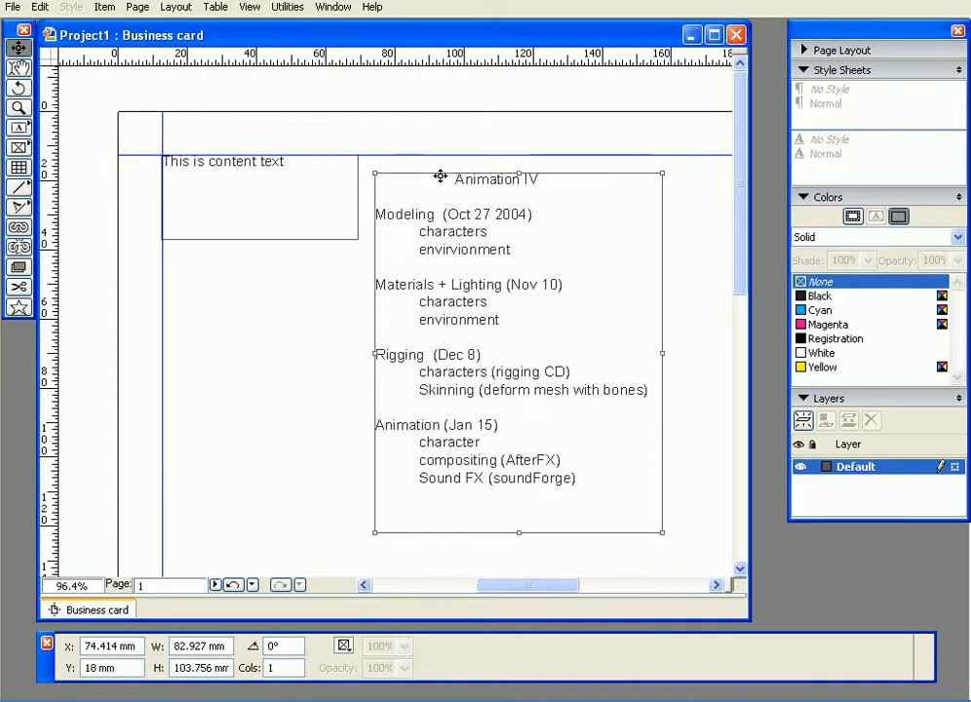
mouse_move(662, 532)
mouse_down()
mouse_move(626, 439)
mouse_move(577, 363)
mouse_move(677, 524)
mouse_up()
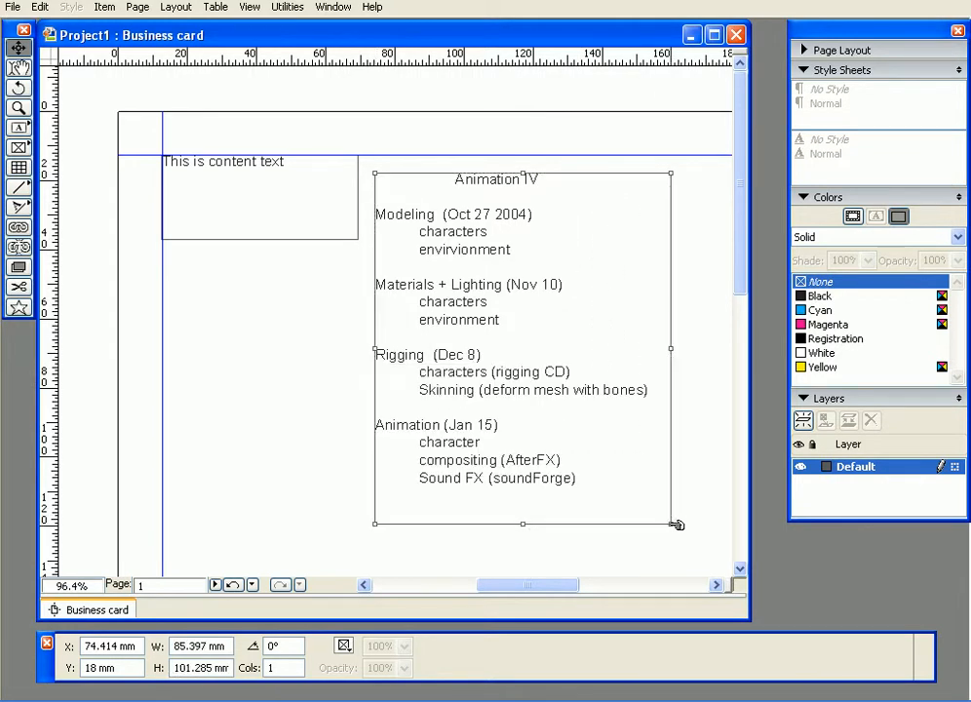
- Shrink the imported text's box to about 69.2 mm wide and 61.8 mm high
click(19, 69)
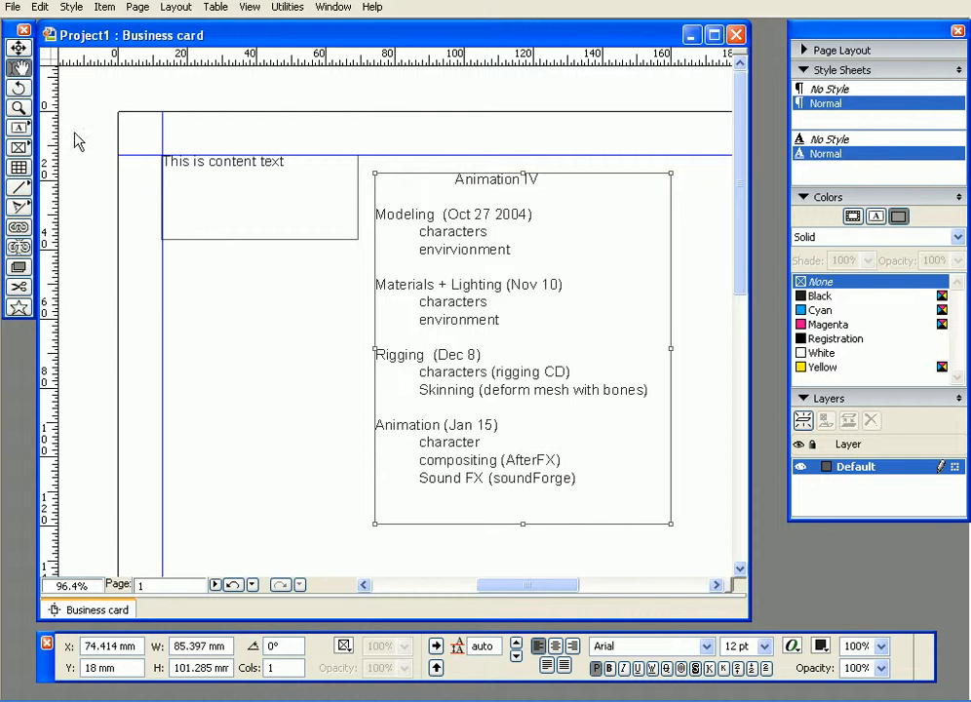
click(19, 47)
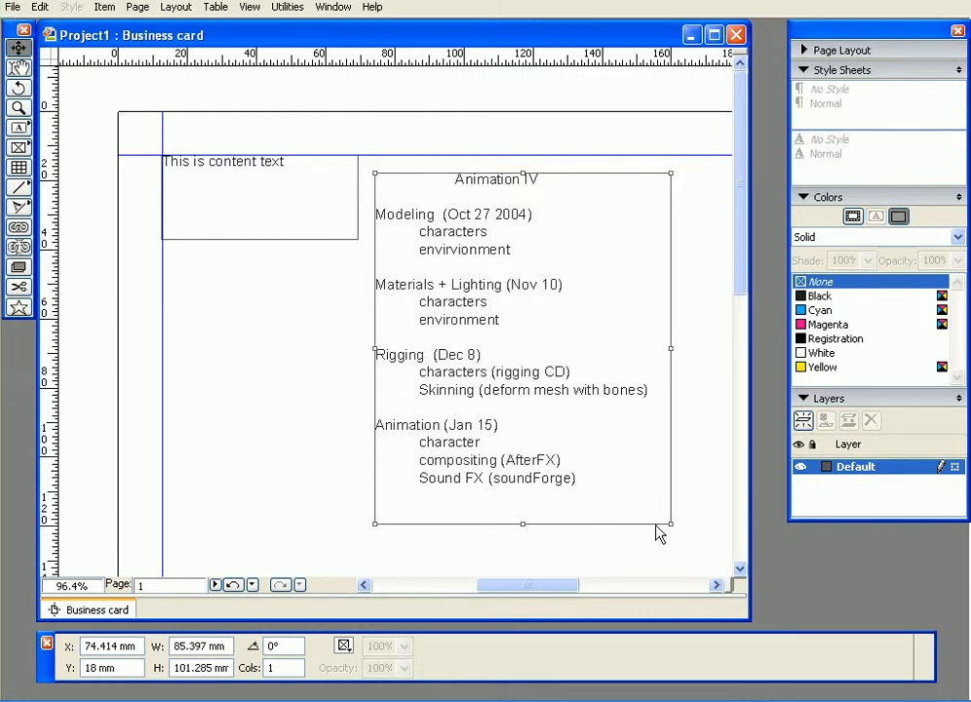
drag(670, 523, 622, 388)
- Select all the imported text and reduce its font size first to 8 pt, then to 7 pt
click(19, 67)
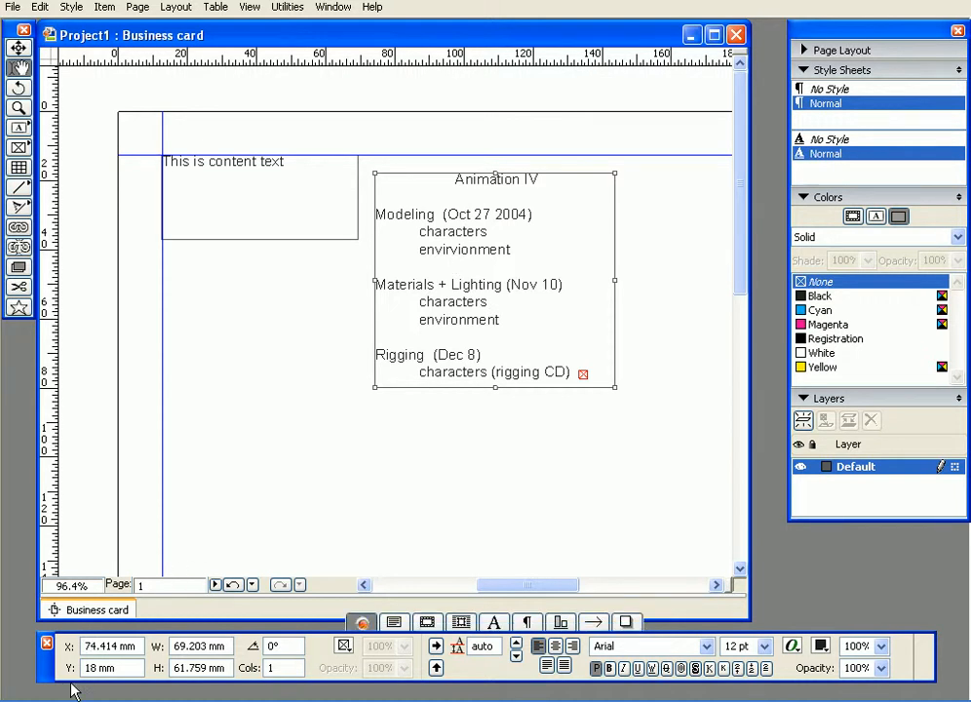
drag(51, 671, 83, 497)
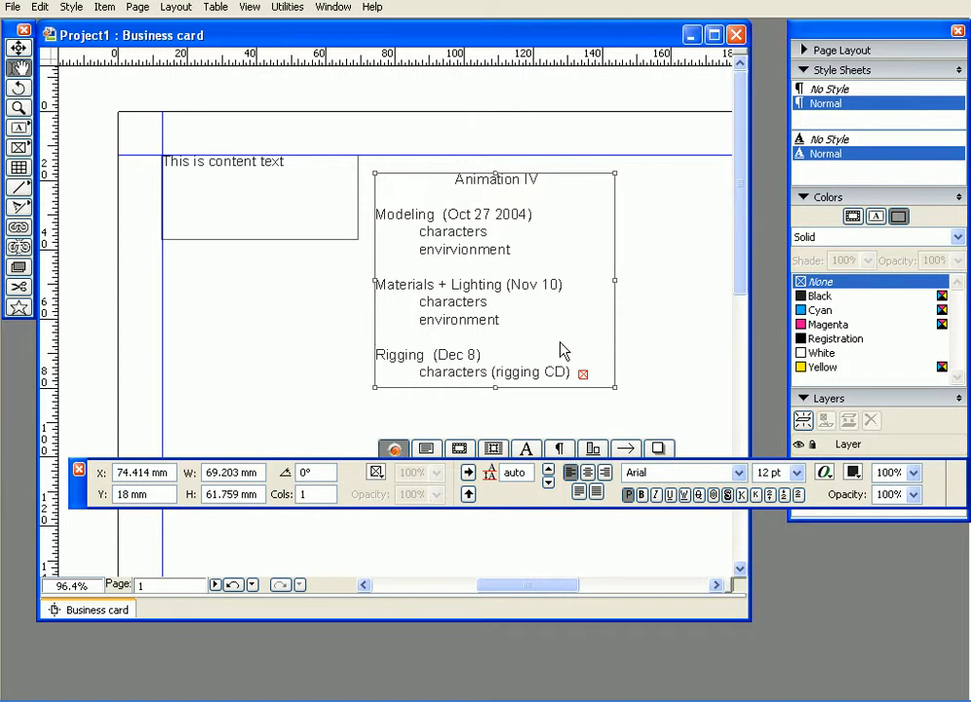
key(ctrl+a)
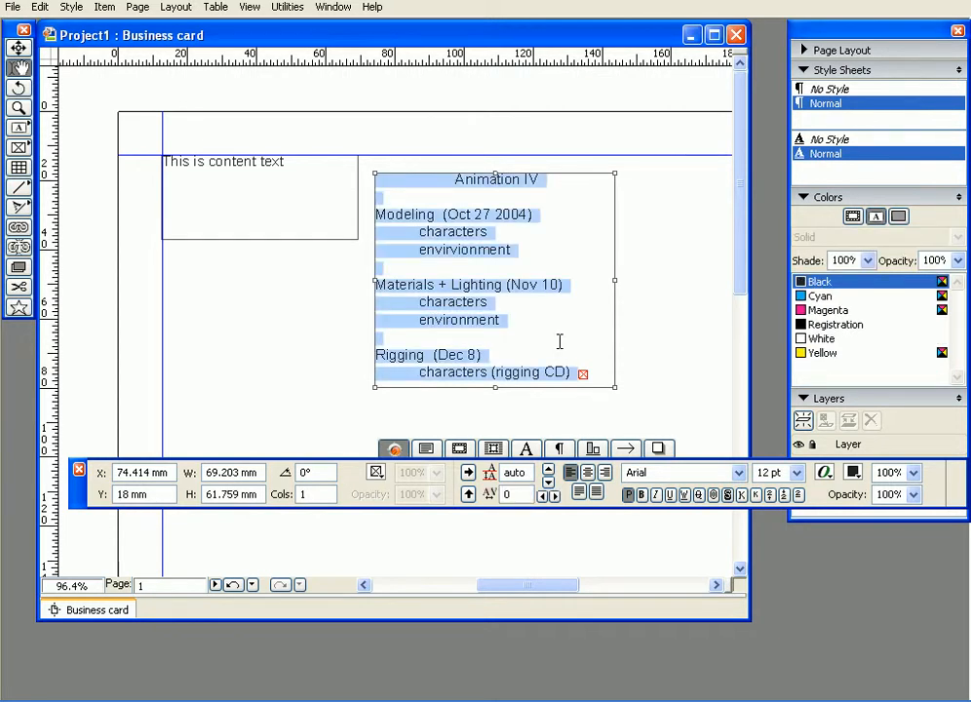
click(796, 472)
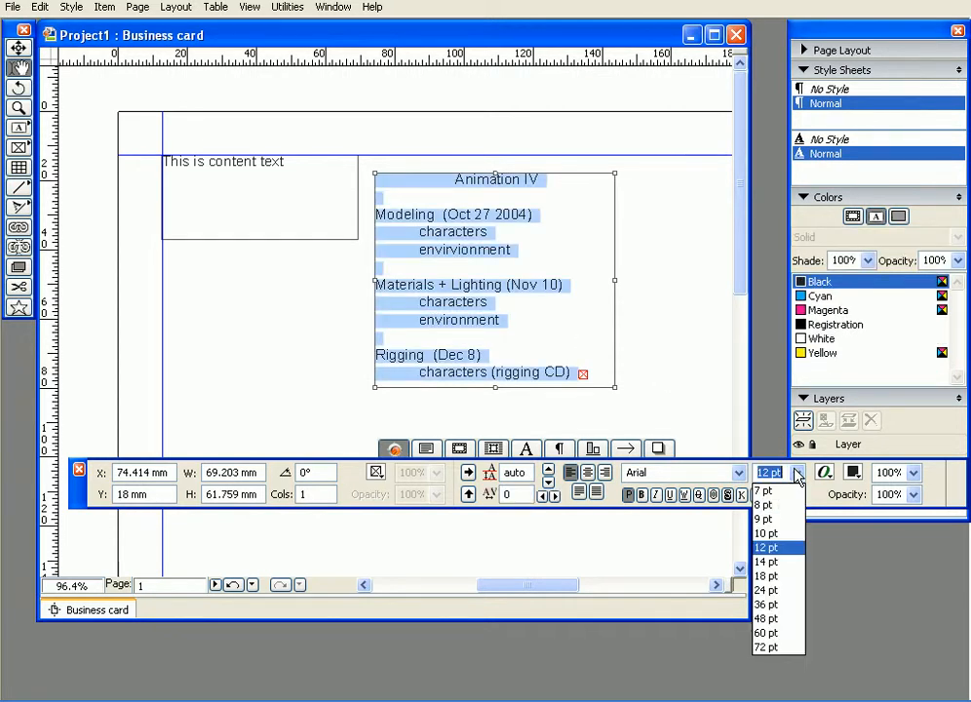
click(780, 505)
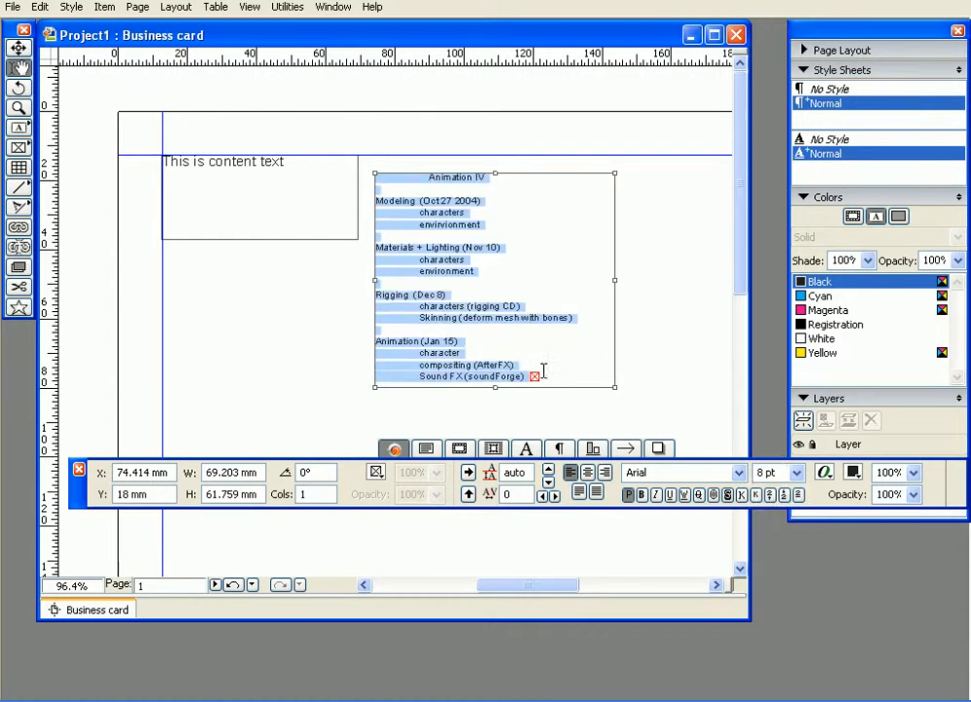
click(796, 472)
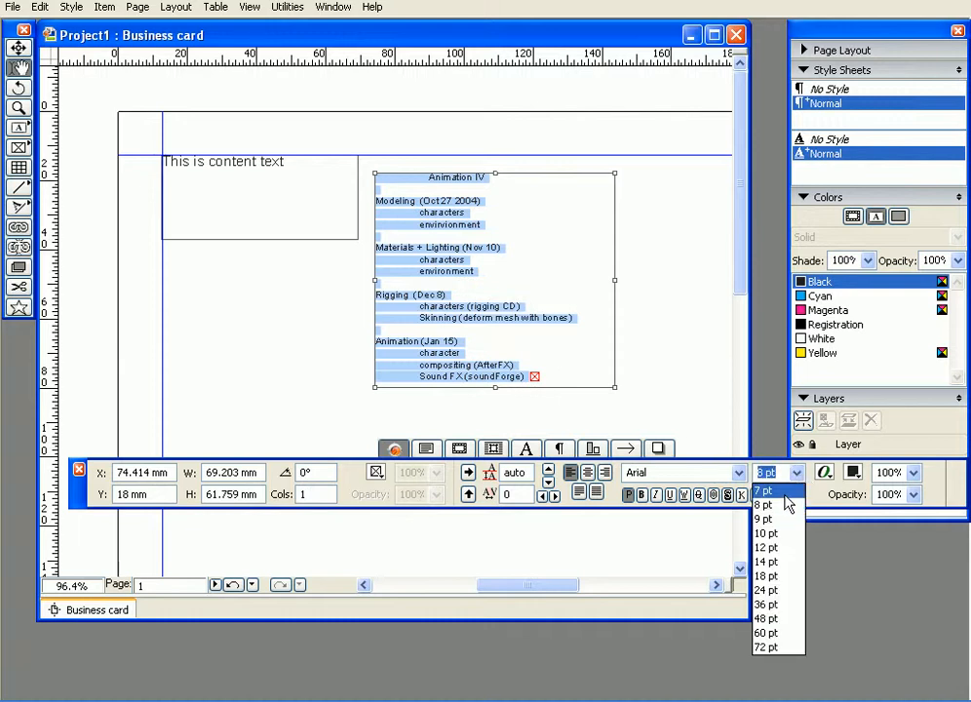
click(784, 494)
click(512, 321)
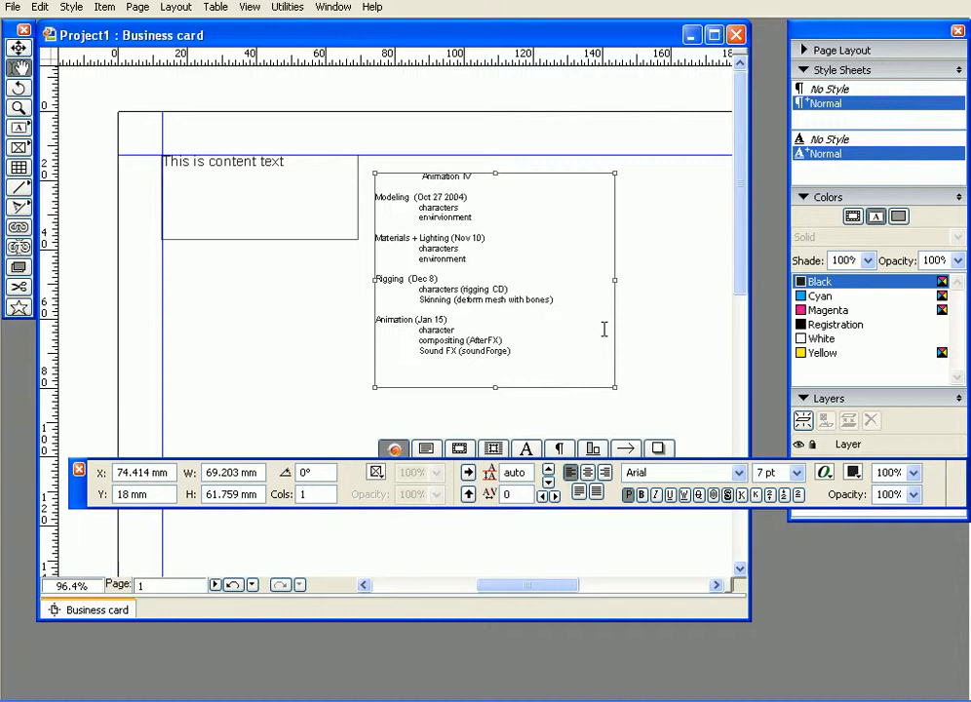
- Align the imported text's box with the upper margin guide at Y 12.7 mm and shift it right to about X 101.2 mm
click(19, 46)
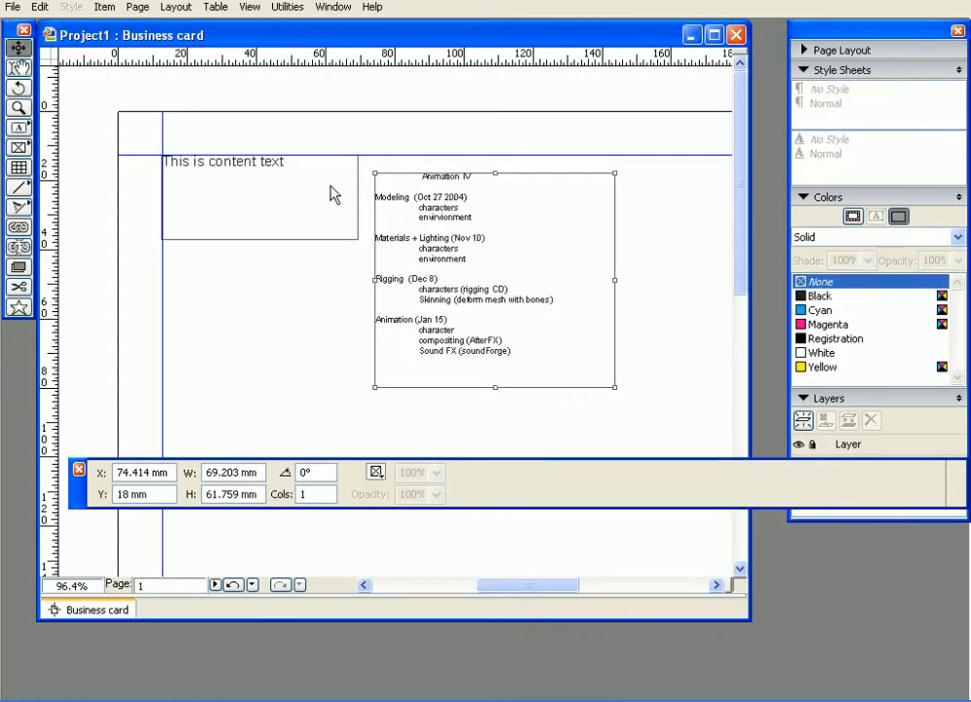
mouse_move(383, 229)
mouse_down()
mouse_move(392, 210)
mouse_move(375, 208)
mouse_move(386, 207)
mouse_up()
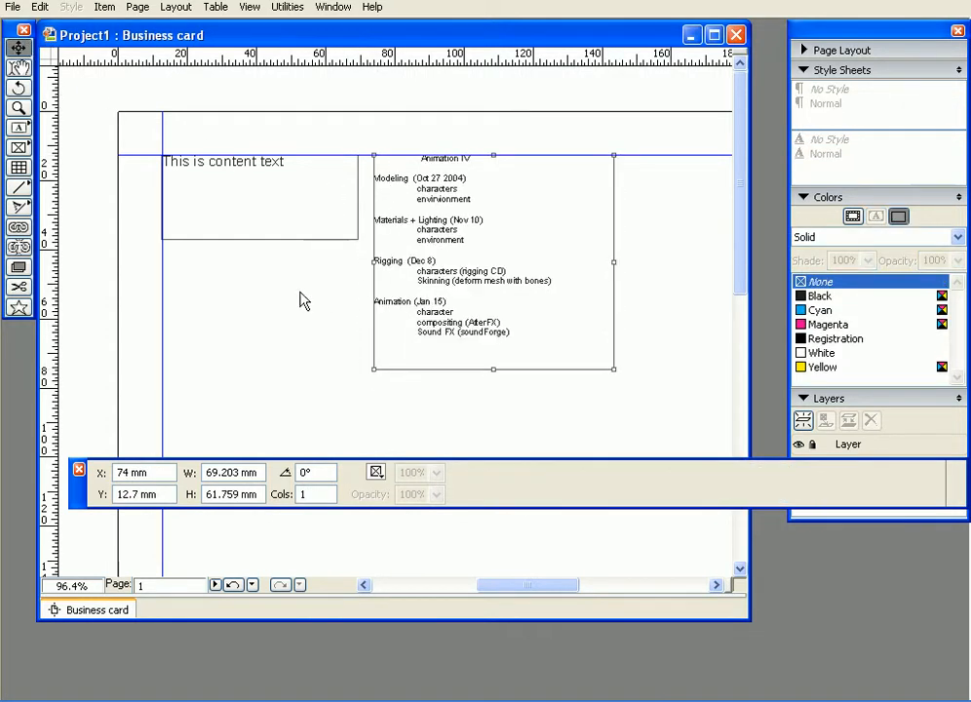
click(328, 297)
click(317, 238)
click(416, 262)
drag(474, 260, 569, 262)
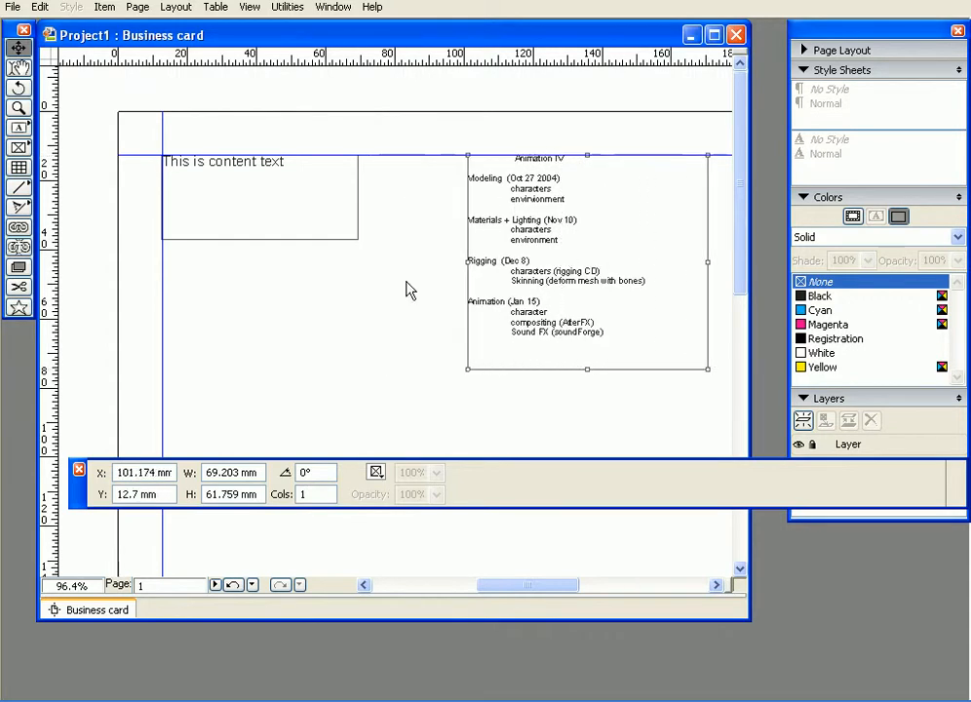
- Reduce the height of the "This is content text" box to about 10.6 mm
click(235, 239)
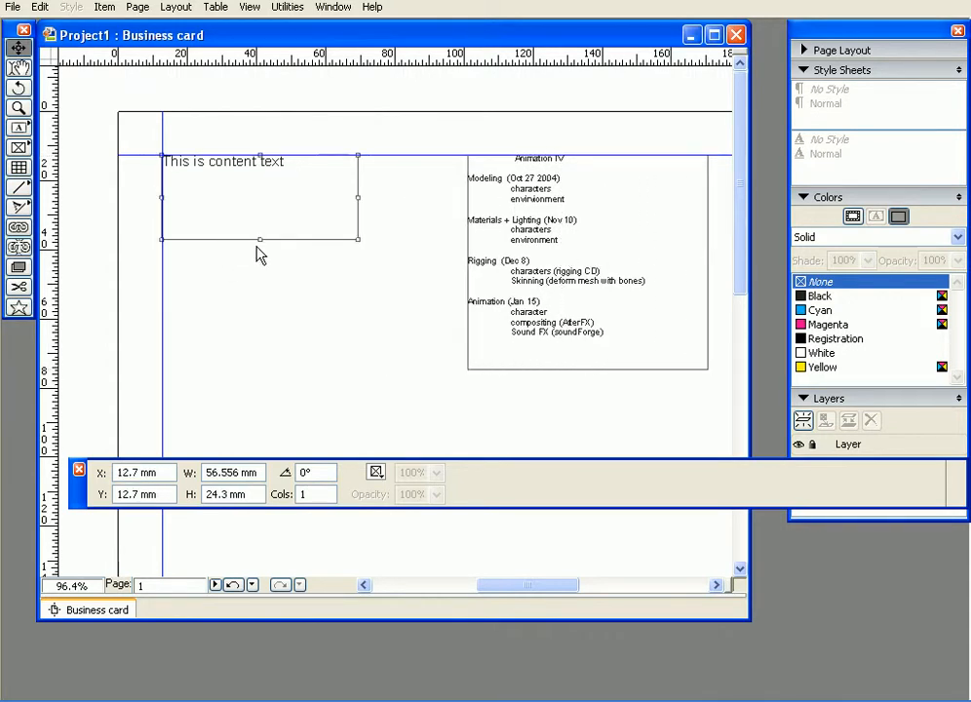
drag(358, 239, 358, 192)
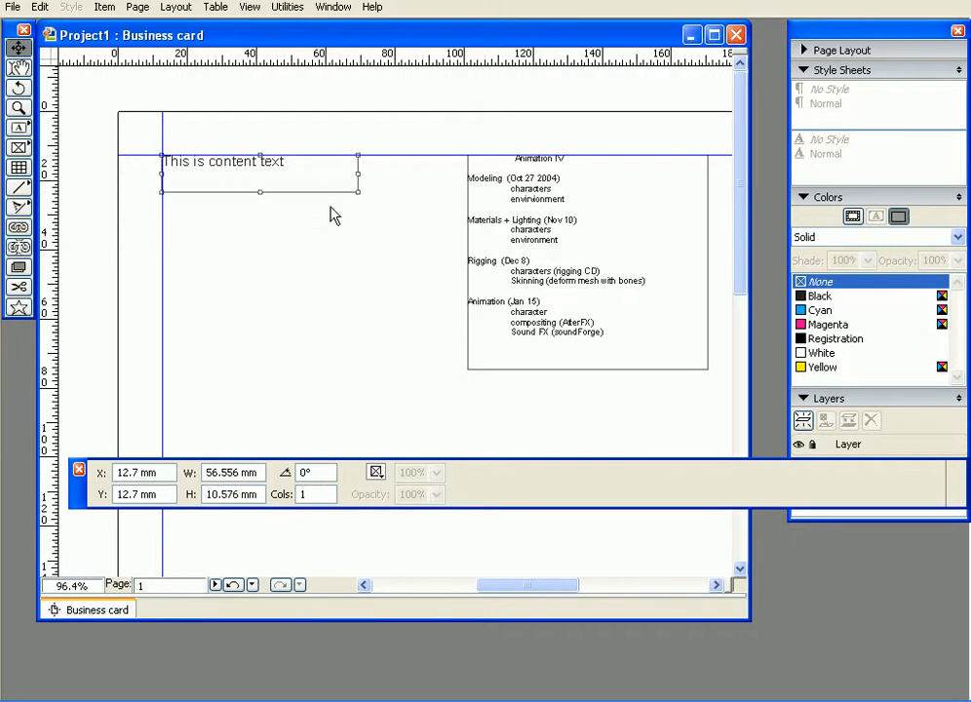
click(348, 207)
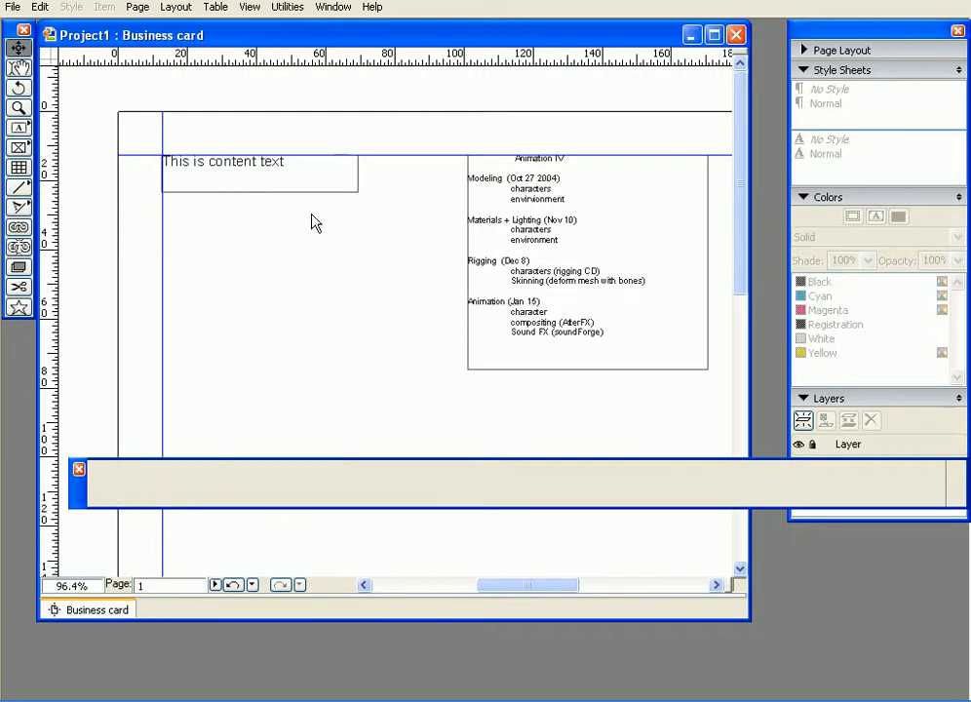
- Draw a rectangular picture box about 67.4 × 42.8 mm below the "This is content text" box
click(20, 128)
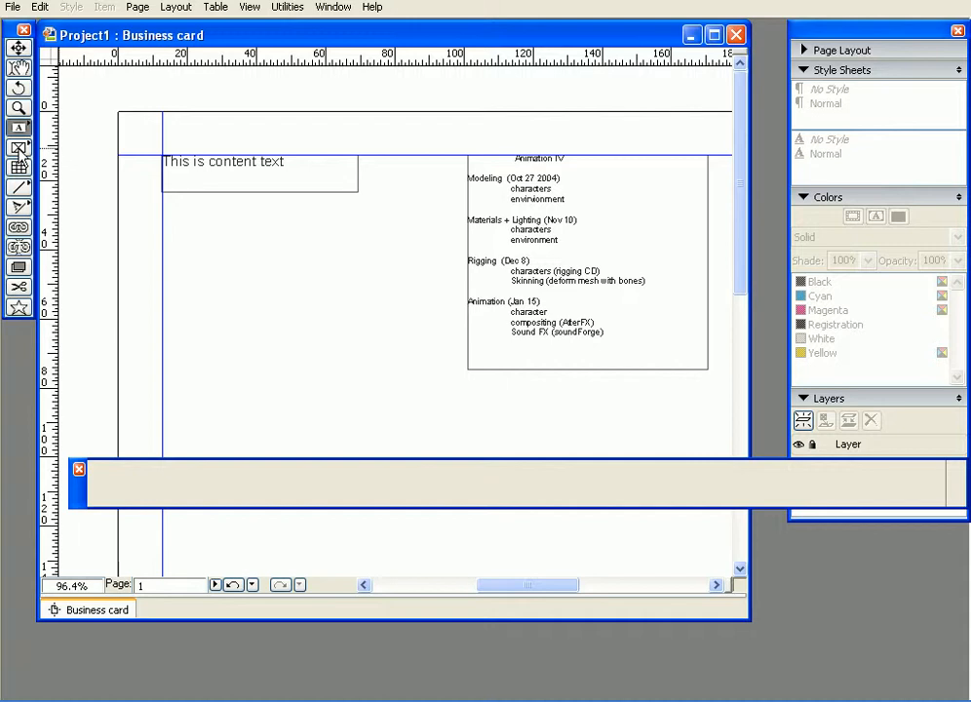
click(20, 148)
drag(199, 230, 433, 379)
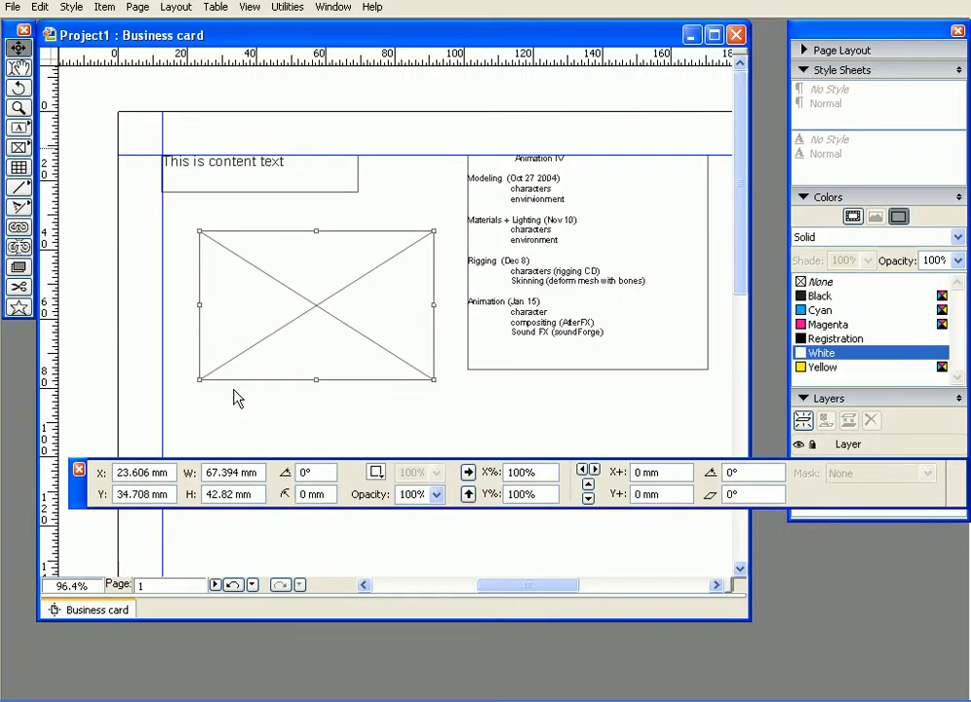
right_click(274, 303)
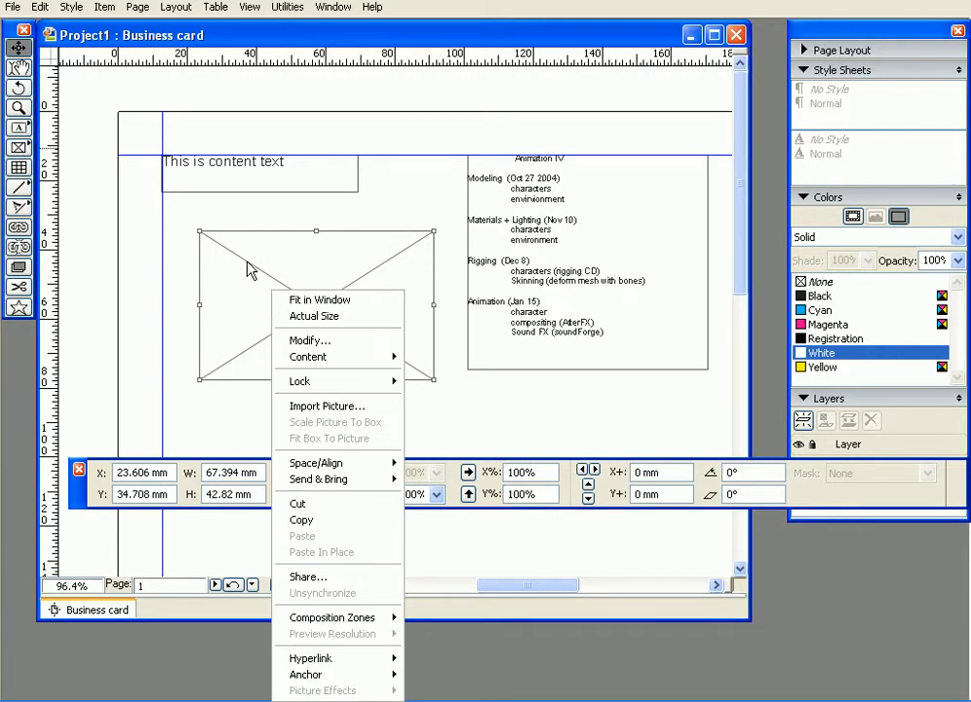
- Move the picture box up to about X 24 mm, Y 31.4 mm and import Sunset.jpg from the Sample Pictures folder into it
click(244, 262)
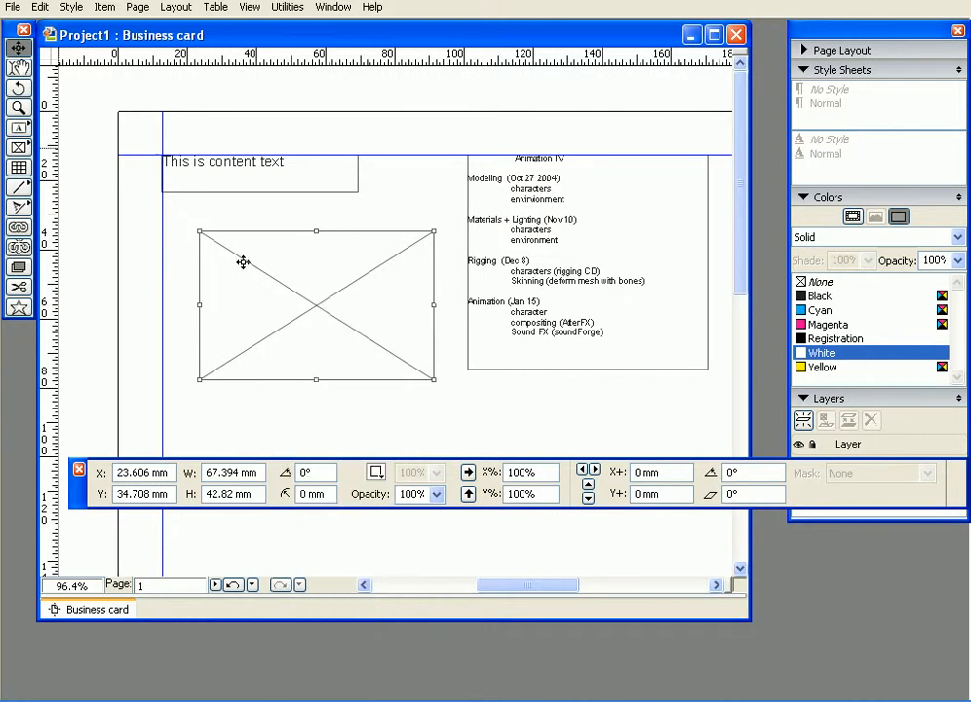
drag(244, 262, 243, 251)
click(11, 10)
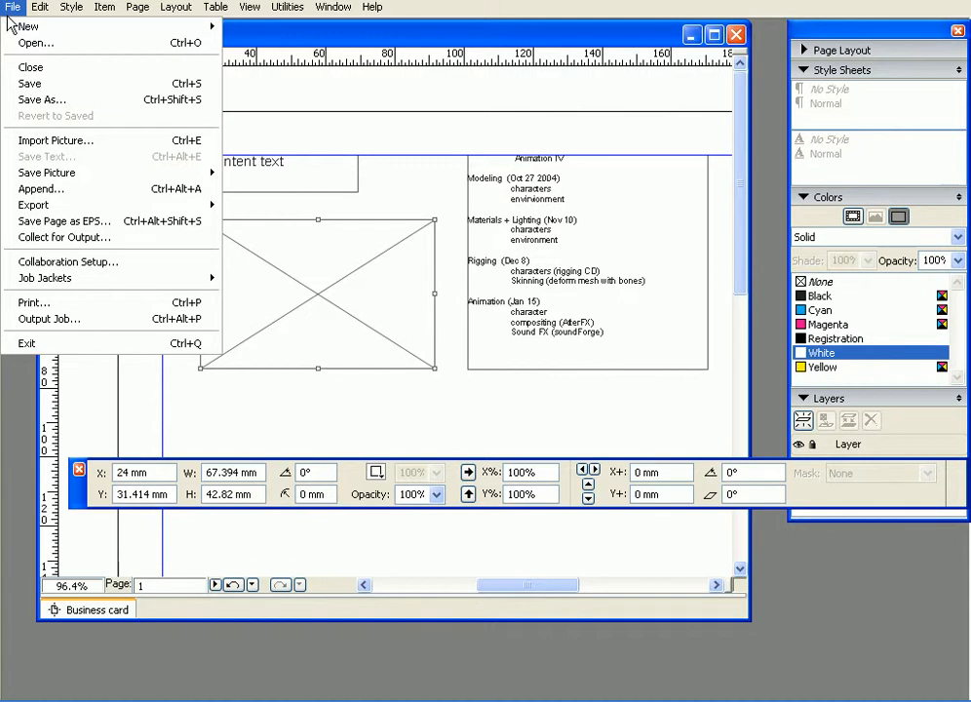
click(64, 142)
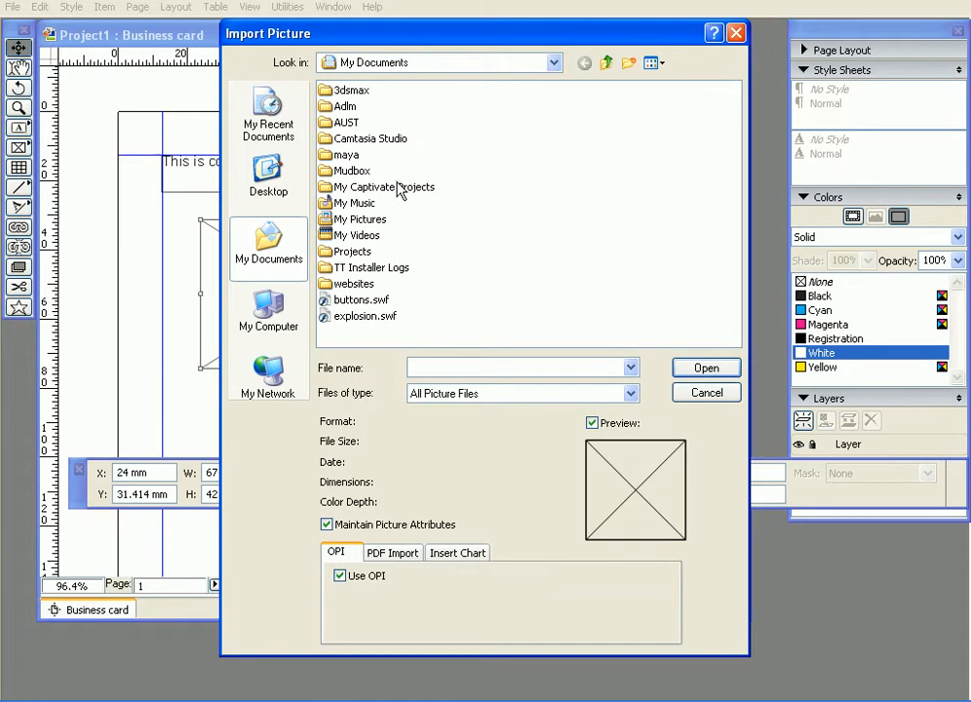
double_click(356, 219)
click(373, 152)
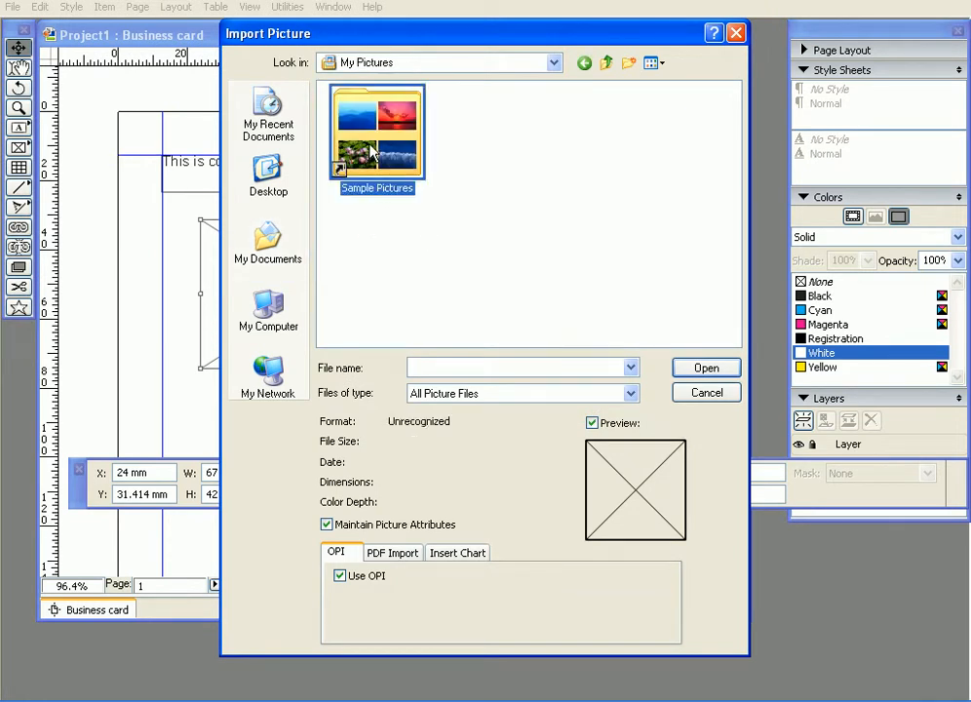
double_click(371, 151)
click(339, 90)
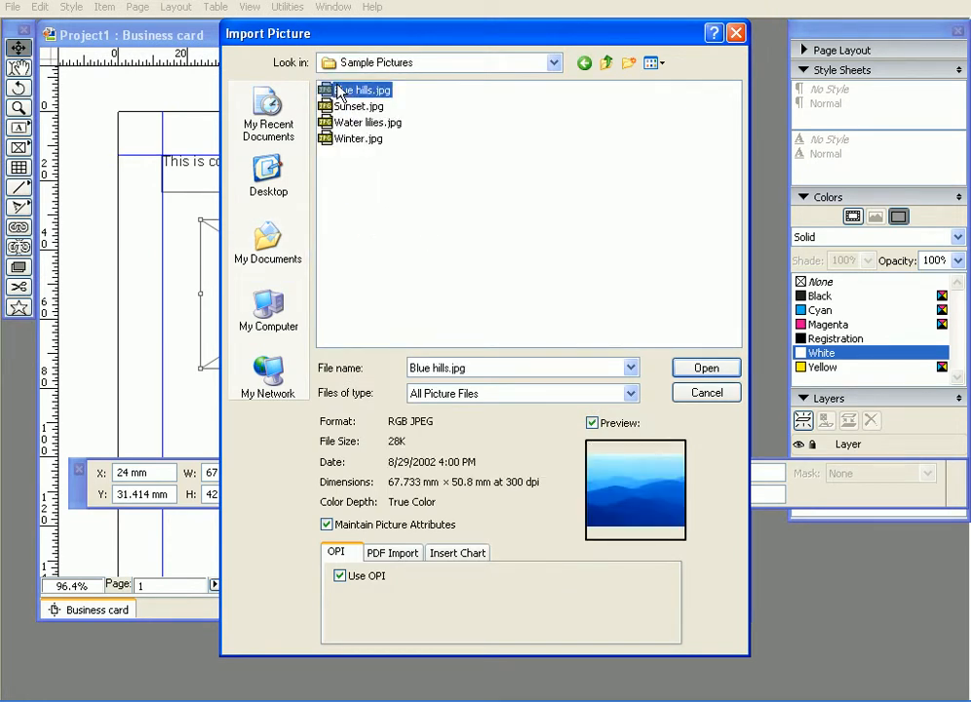
click(343, 106)
click(706, 370)
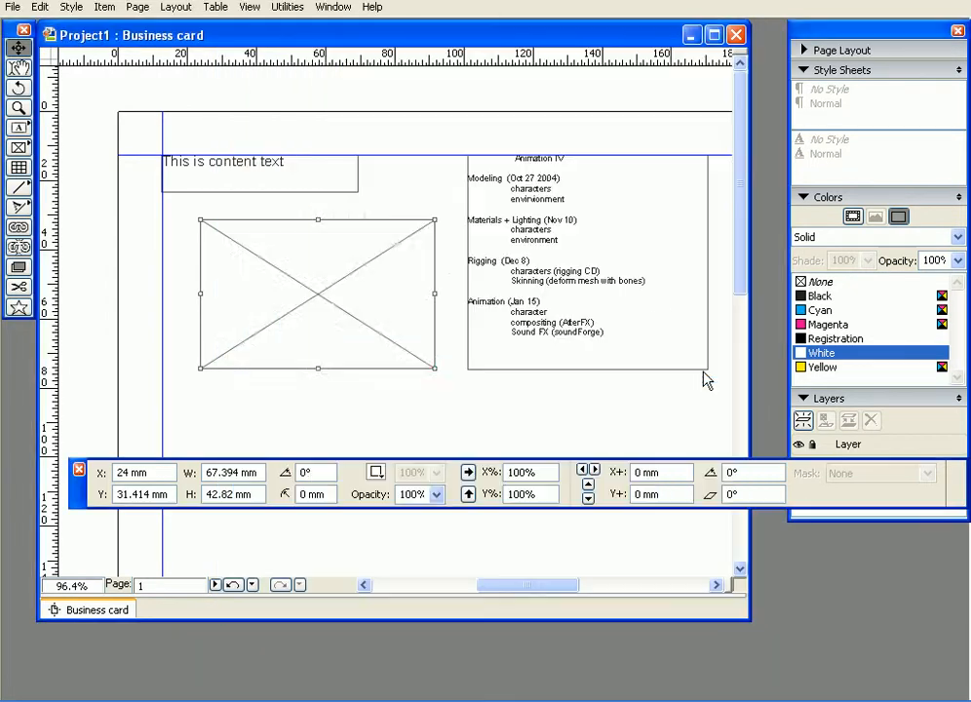
- Enlarge the sunset picture box to about 116.7 × 76 mm and position it at about X 17.7 mm, Y 29 mm
mouse_move(309, 249)
mouse_down()
mouse_move(302, 228)
mouse_move(281, 272)
mouse_move(301, 263)
mouse_up()
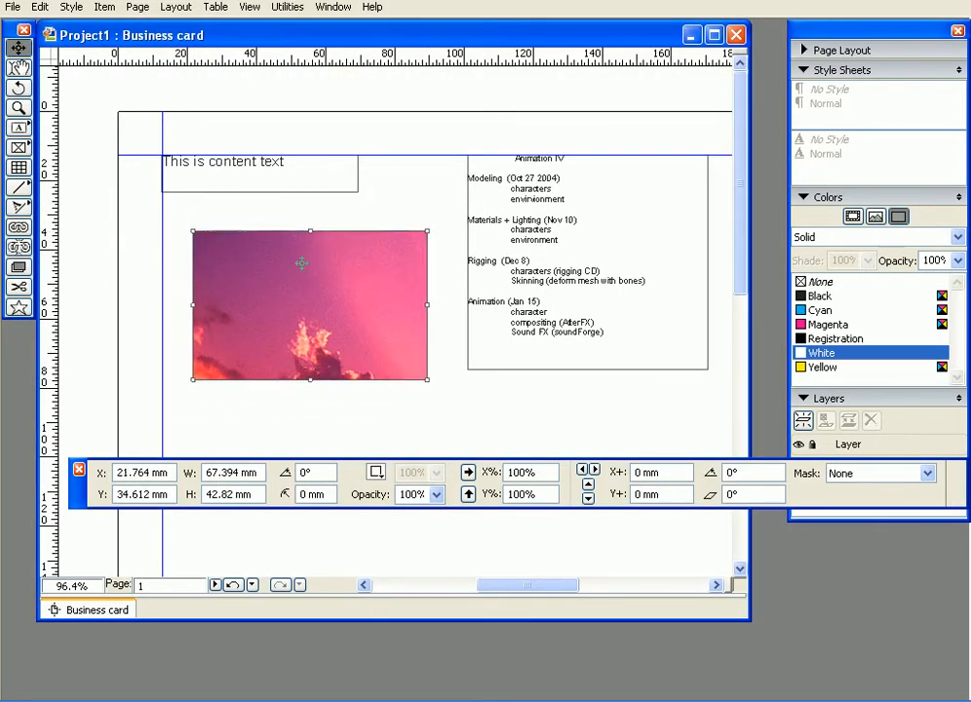
drag(74, 502, 35, 668)
drag(251, 290, 233, 262)
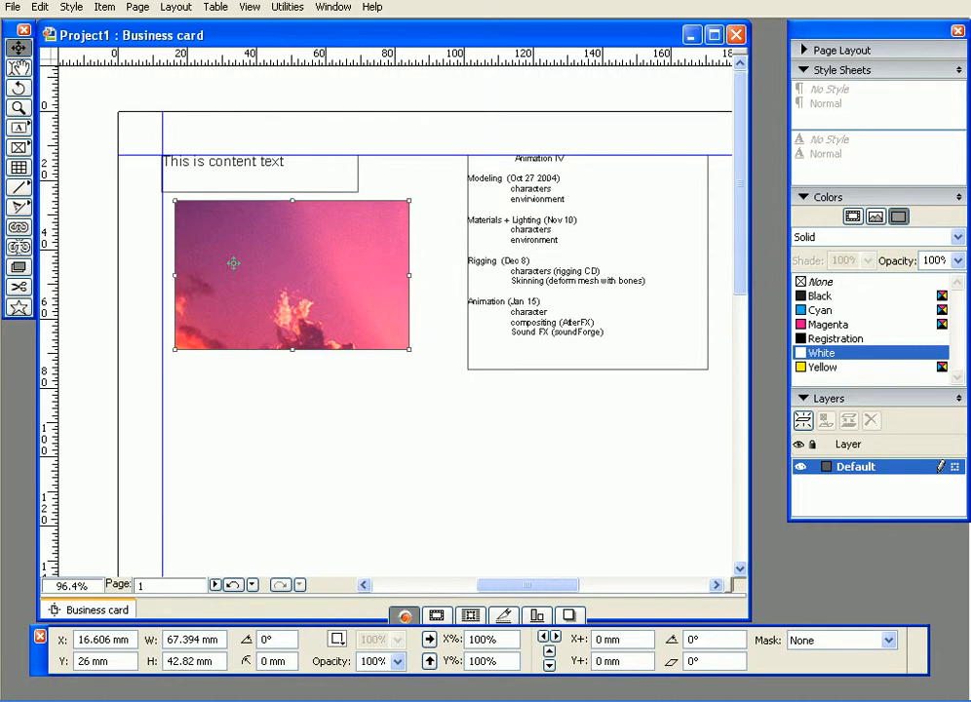
drag(409, 349, 587, 464)
mouse_move(390, 334)
mouse_down()
mouse_move(360, 281)
mouse_move(403, 332)
mouse_move(392, 344)
mouse_up()
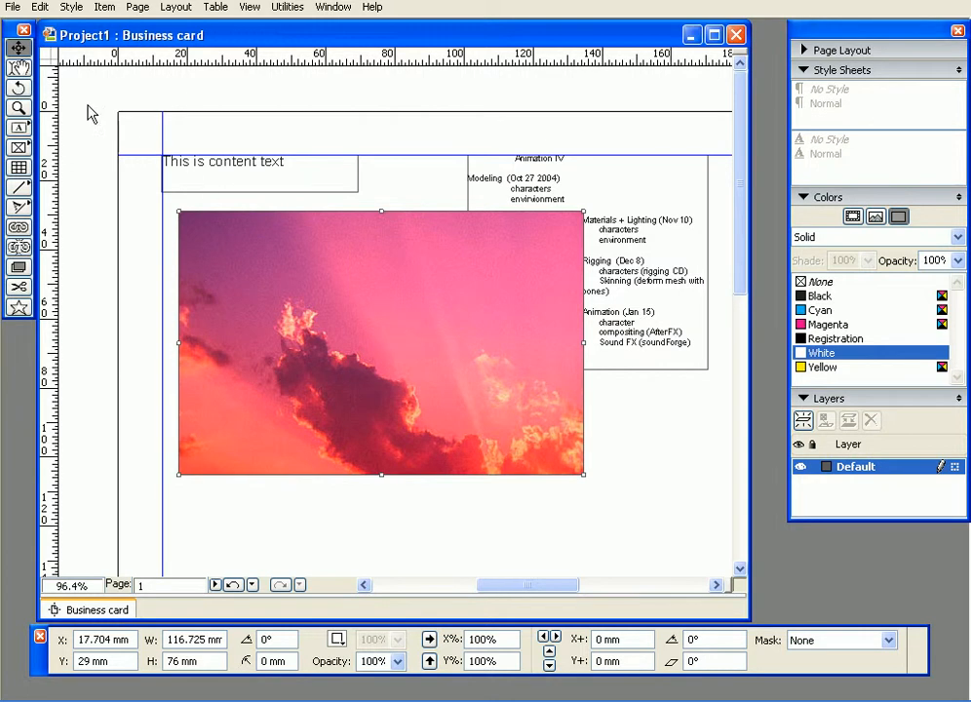
- Shift the sunset picture inside its box to an offset of about X+ -59.8 mm, Y+ -33.5 mm
click(21, 71)
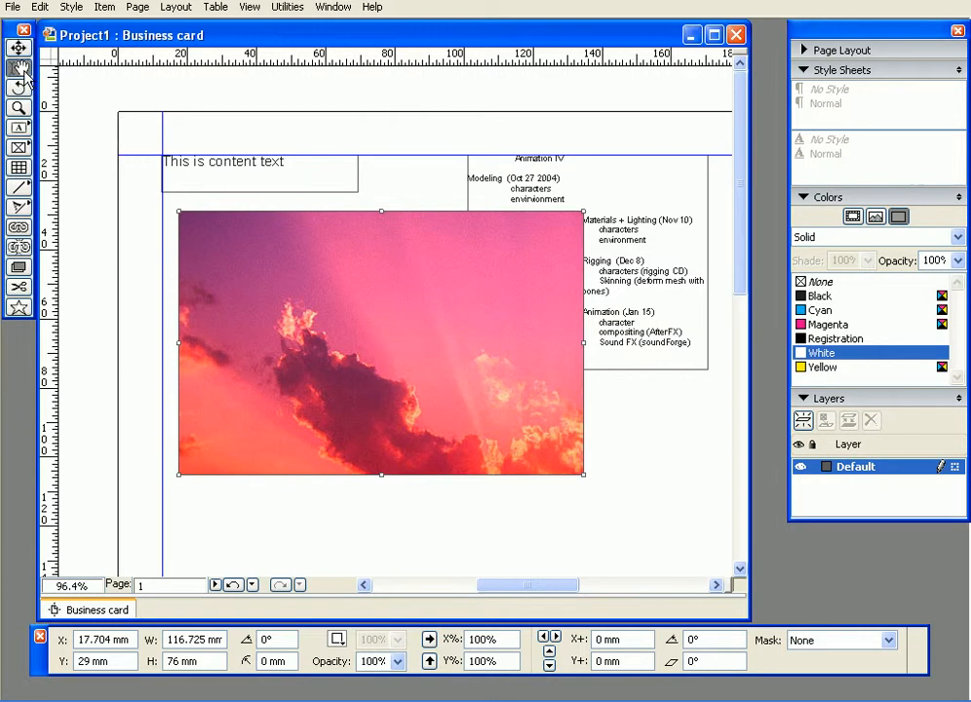
drag(403, 353, 478, 336)
drag(340, 289, 453, 369)
drag(366, 322, 299, 349)
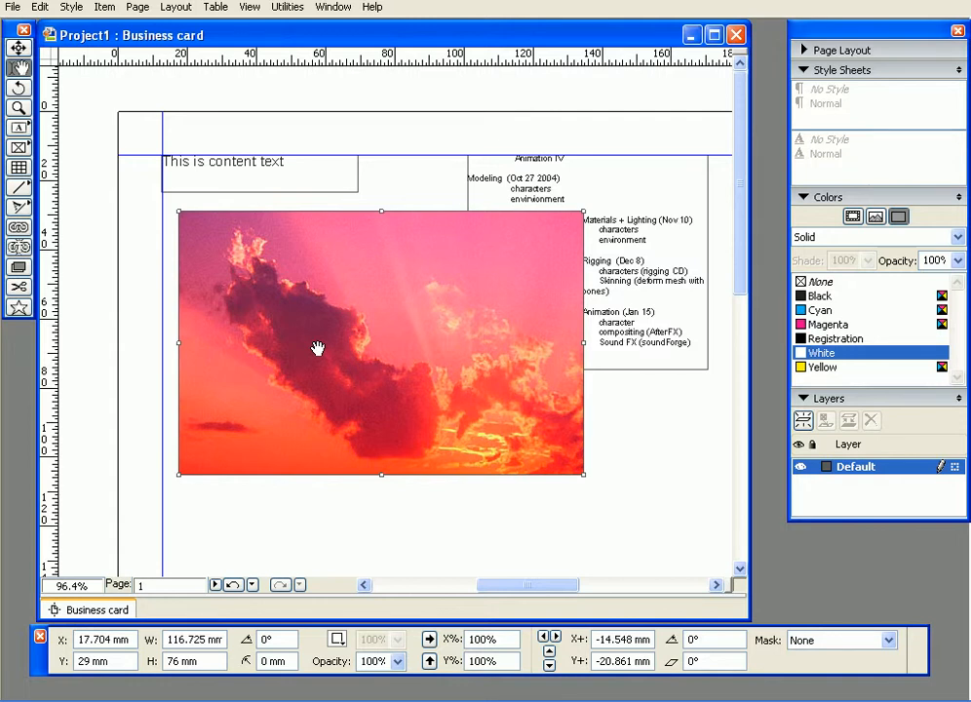
drag(461, 418, 425, 341)
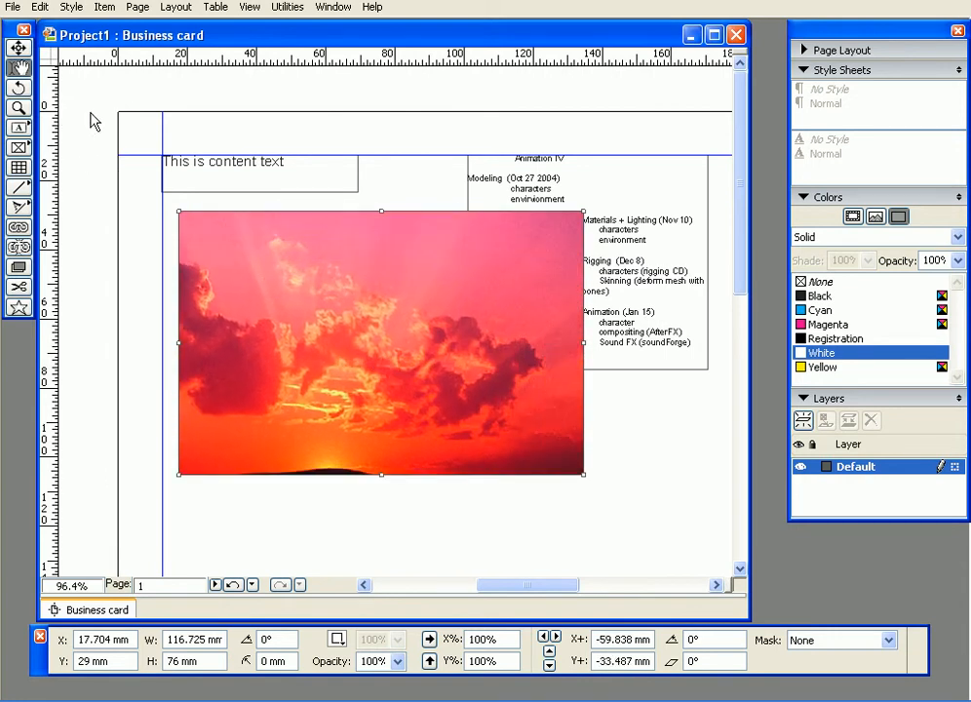
- Duplicate the sunset picture box with the copy at about X 55.3 mm, Y 46 mm, and import Winter.jpg into the copy
click(17, 46)
drag(277, 257, 425, 331)
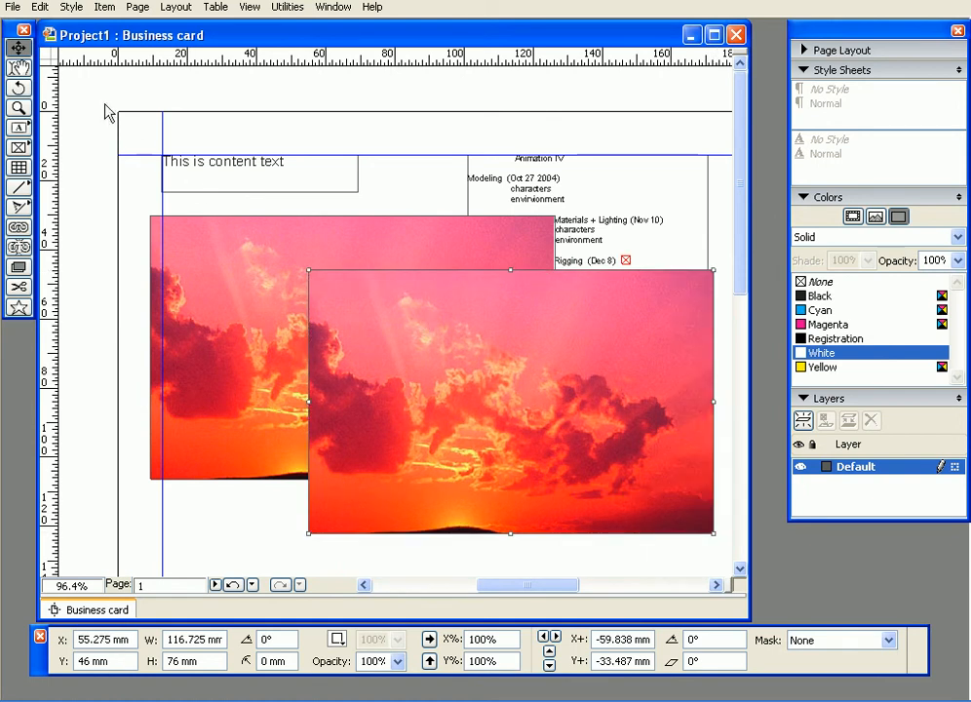
click(13, 7)
click(86, 147)
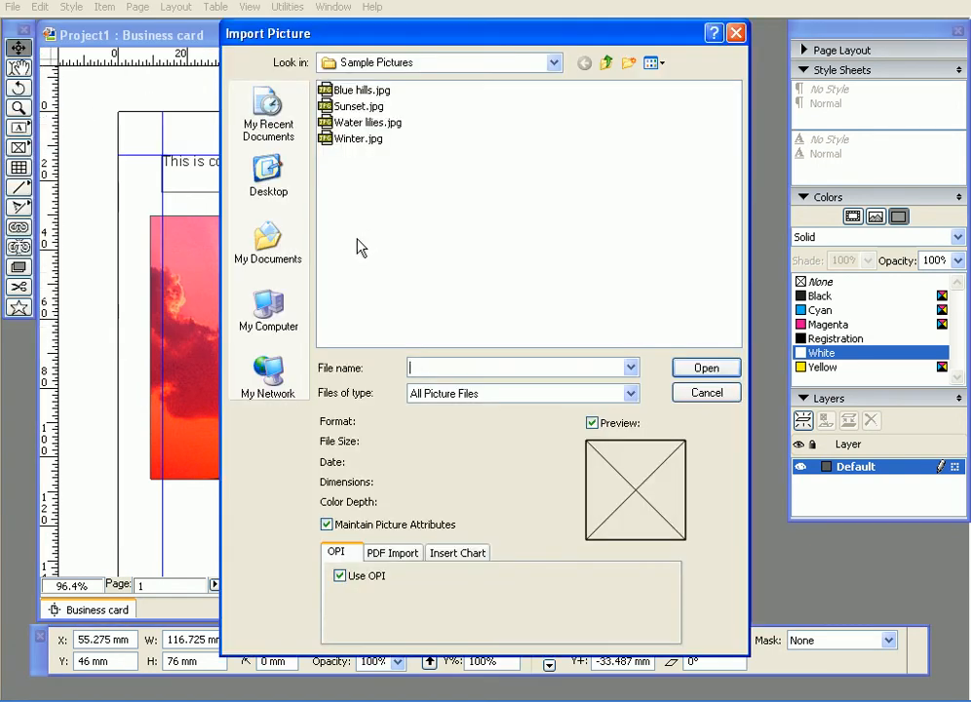
click(356, 139)
click(693, 365)
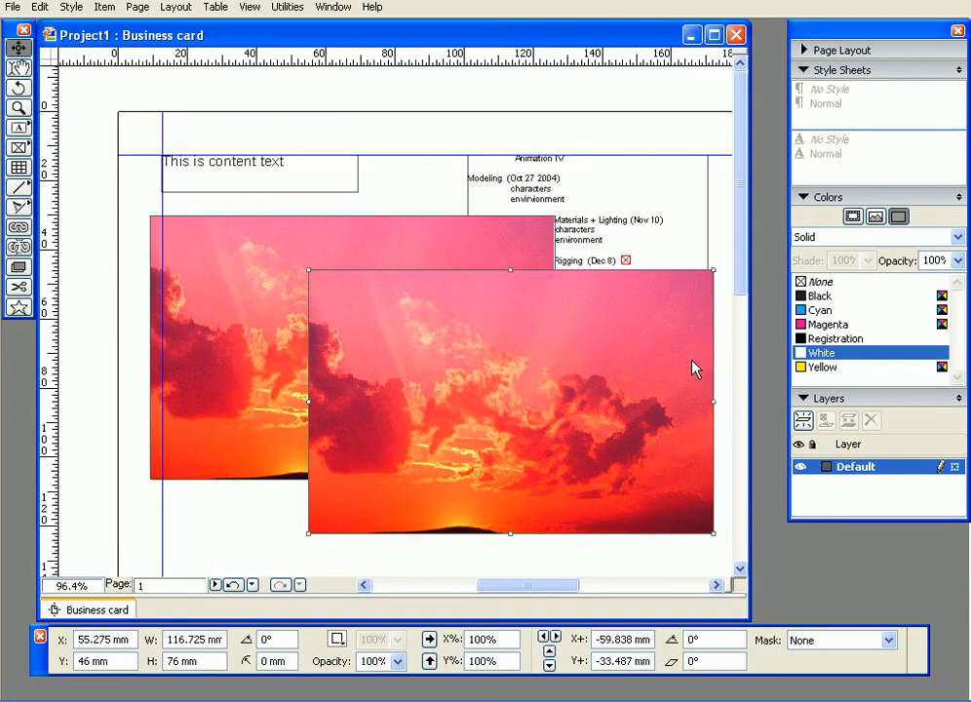
- Reposition the winter picture inside its box so the snowy trees fill the lower half, then select the sunset picture box
click(19, 67)
drag(548, 359, 483, 318)
drag(554, 397, 641, 461)
drag(434, 351, 563, 425)
click(287, 336)
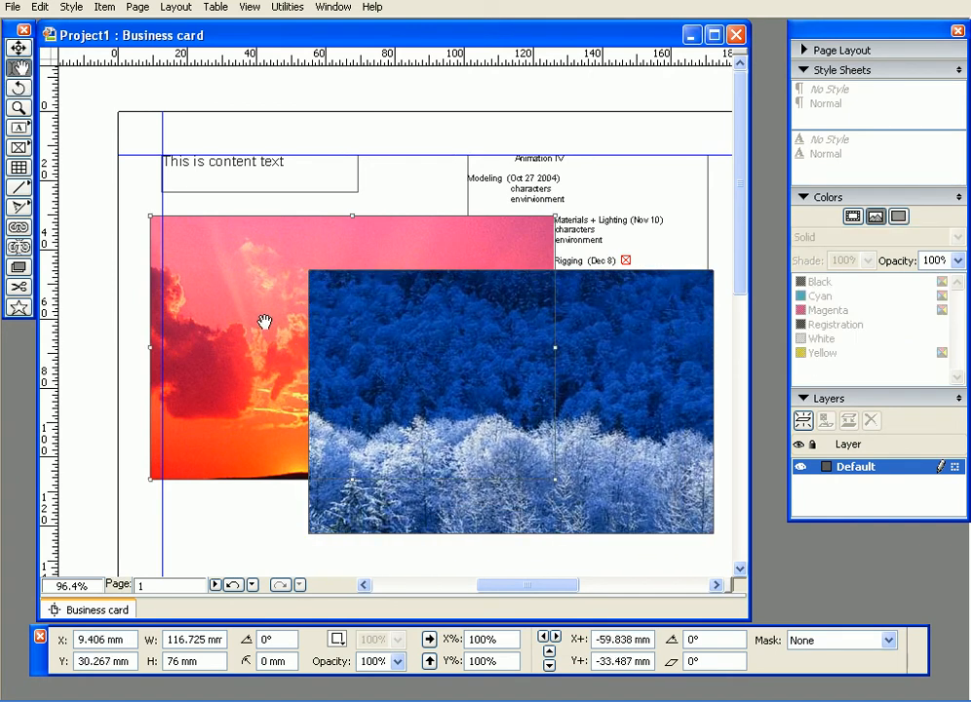